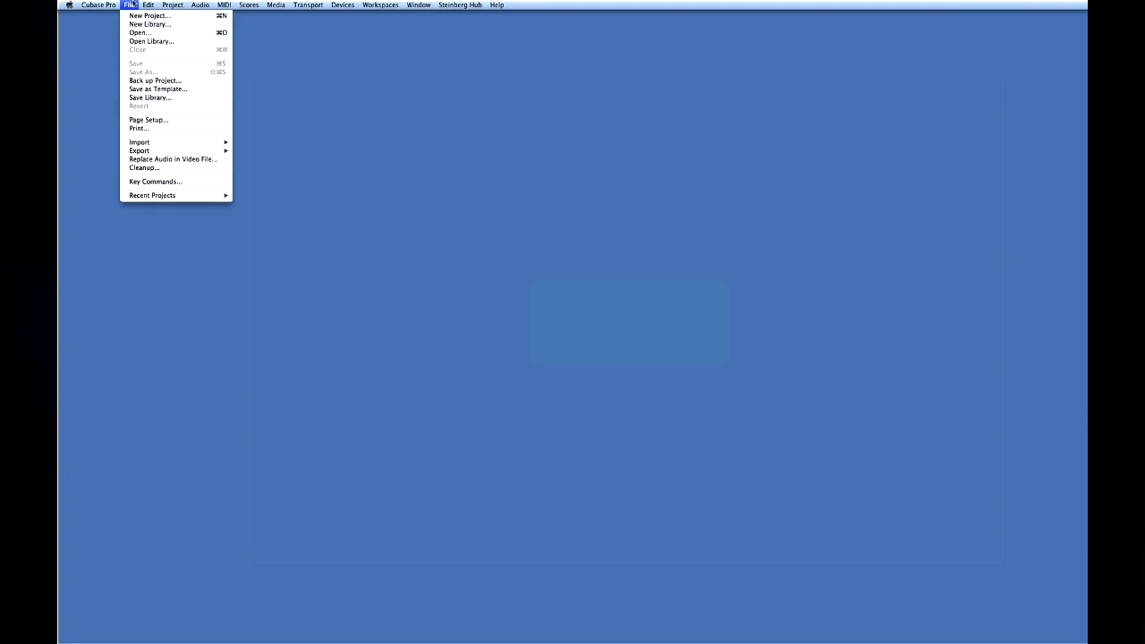
- Start a new project from the Recording > Acoustic Guitar + Vocal template, with Prompt for project location ticked
click(128, 15)
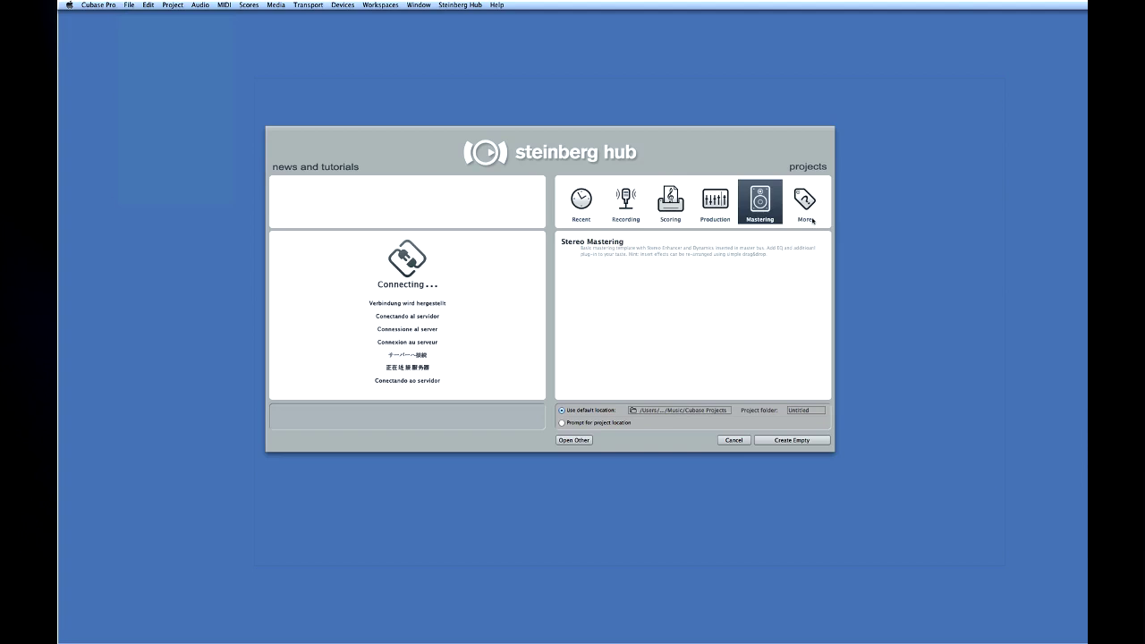
click(721, 207)
click(662, 206)
click(634, 205)
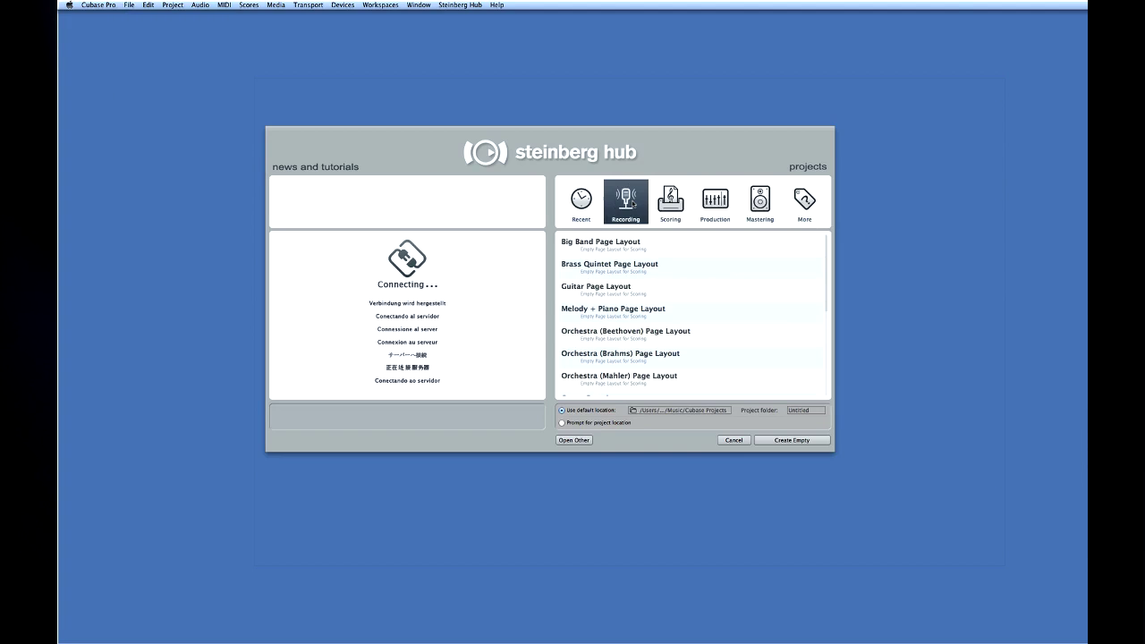
drag(826, 247, 828, 349)
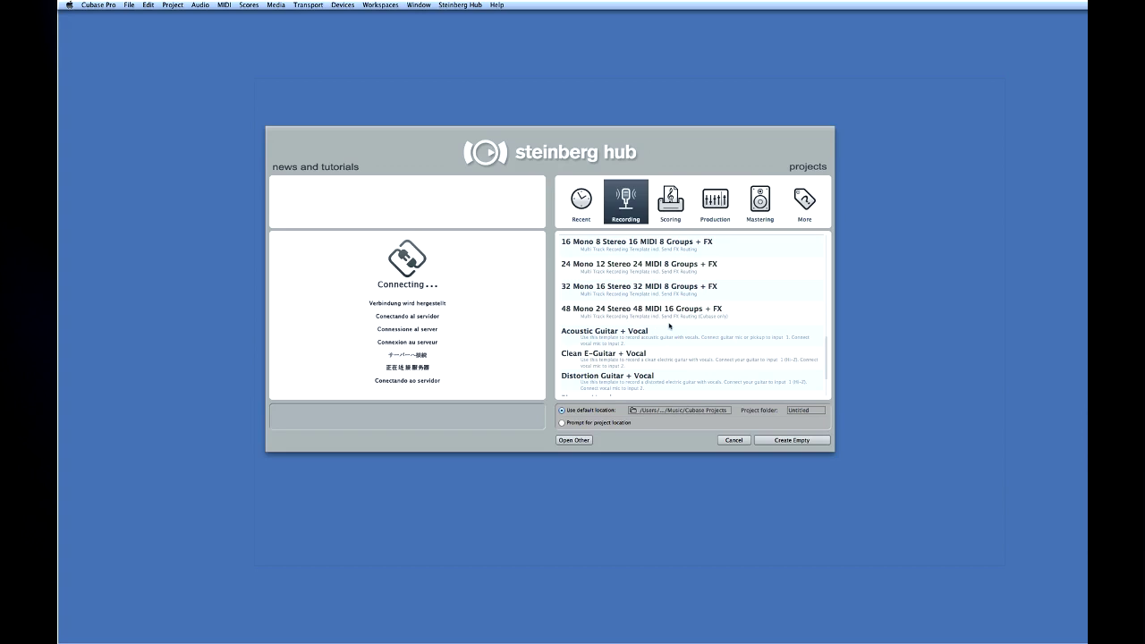
click(625, 332)
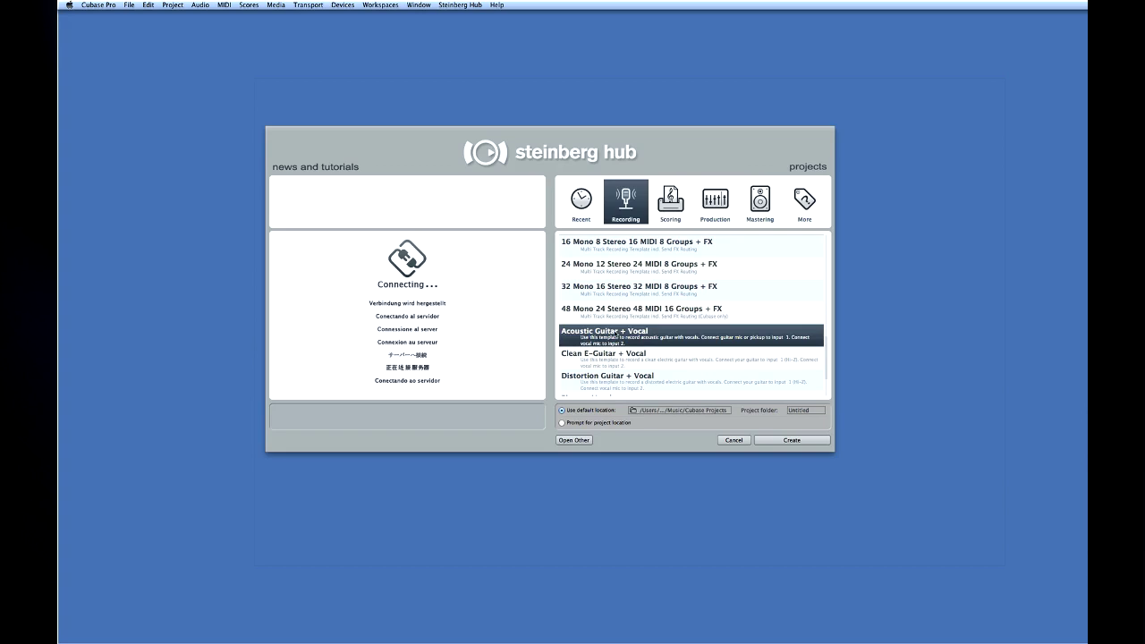
click(562, 423)
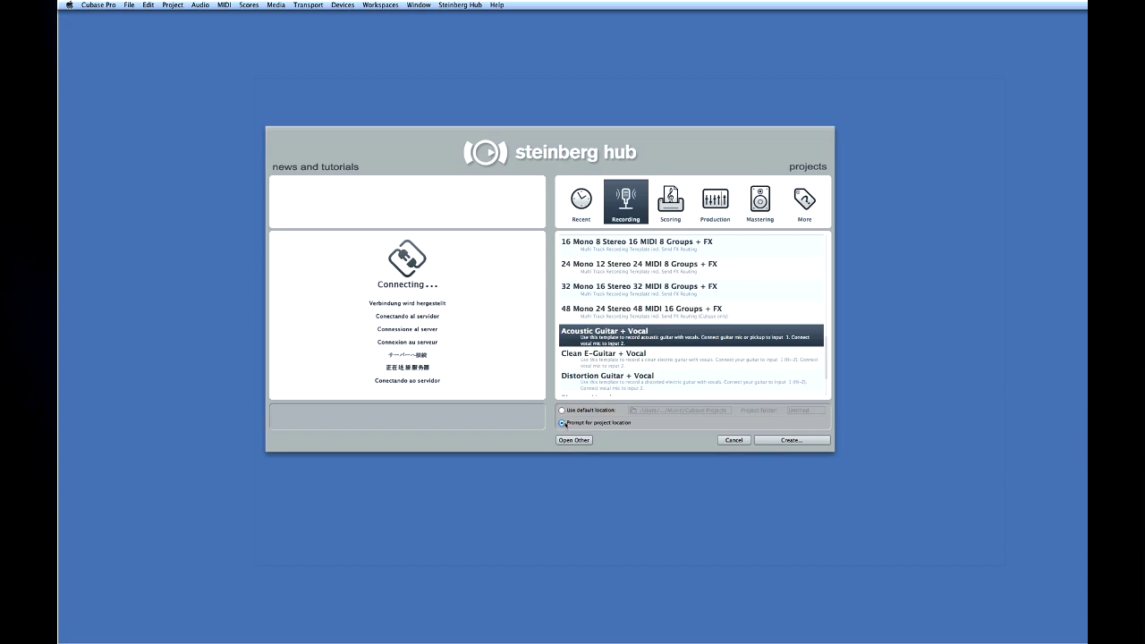
- Create the project inside a new Desktop folder named 'Gonna Get You'
click(783, 439)
click(391, 327)
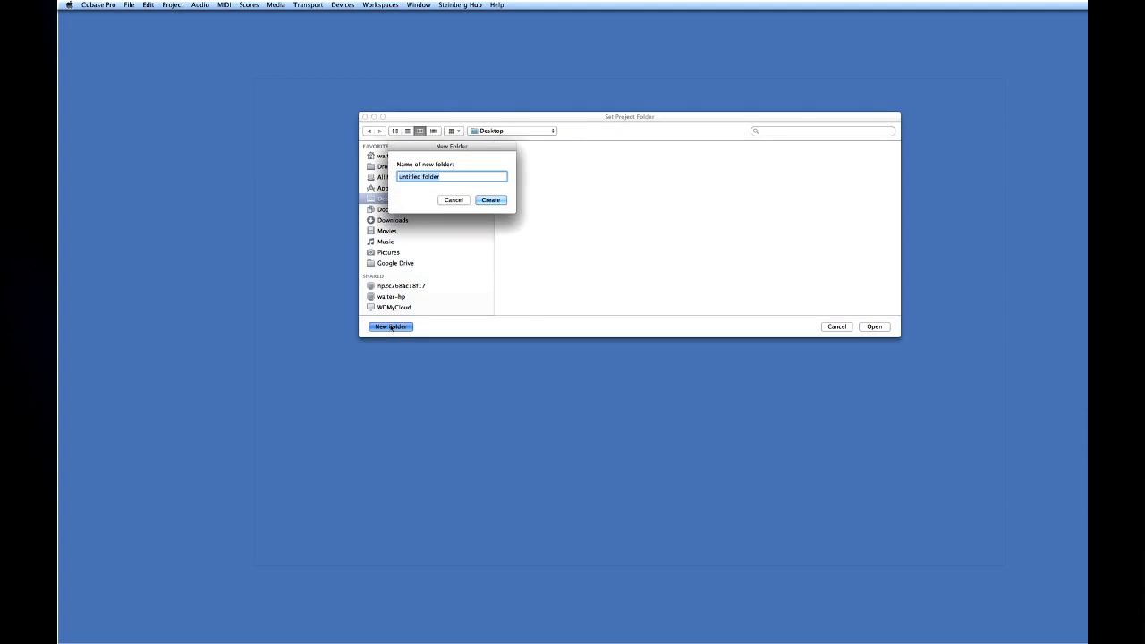
text(Gonna Get You)
click(490, 201)
click(881, 327)
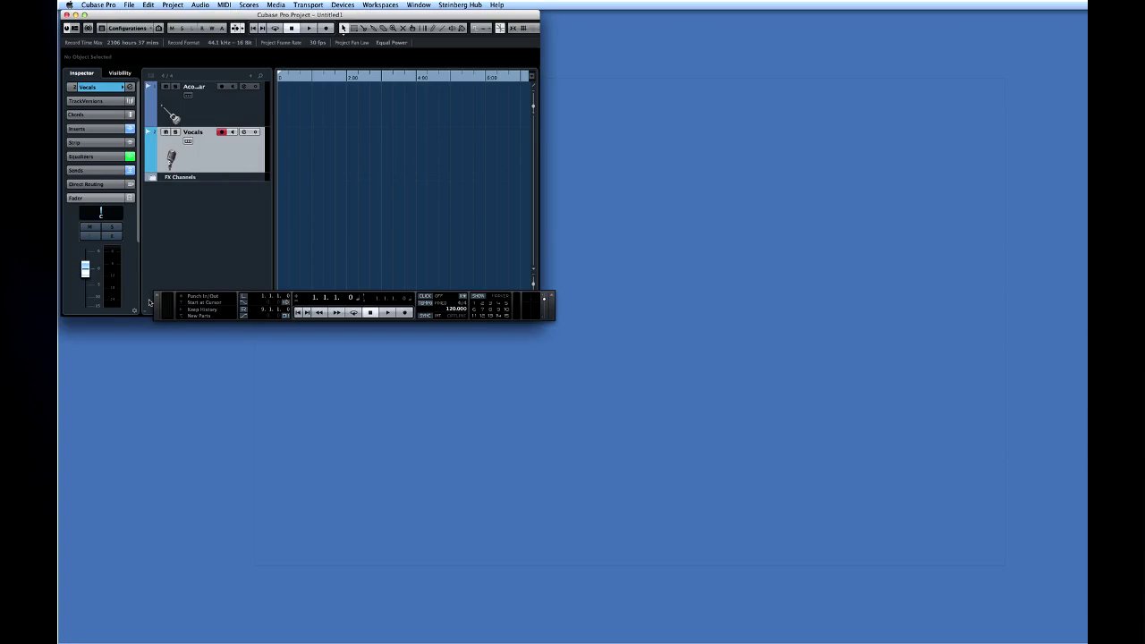
- Enlarge the project window and review the guitar and vocal tracks' Inserts, Equalizers and Sends
drag(149, 303, 138, 235)
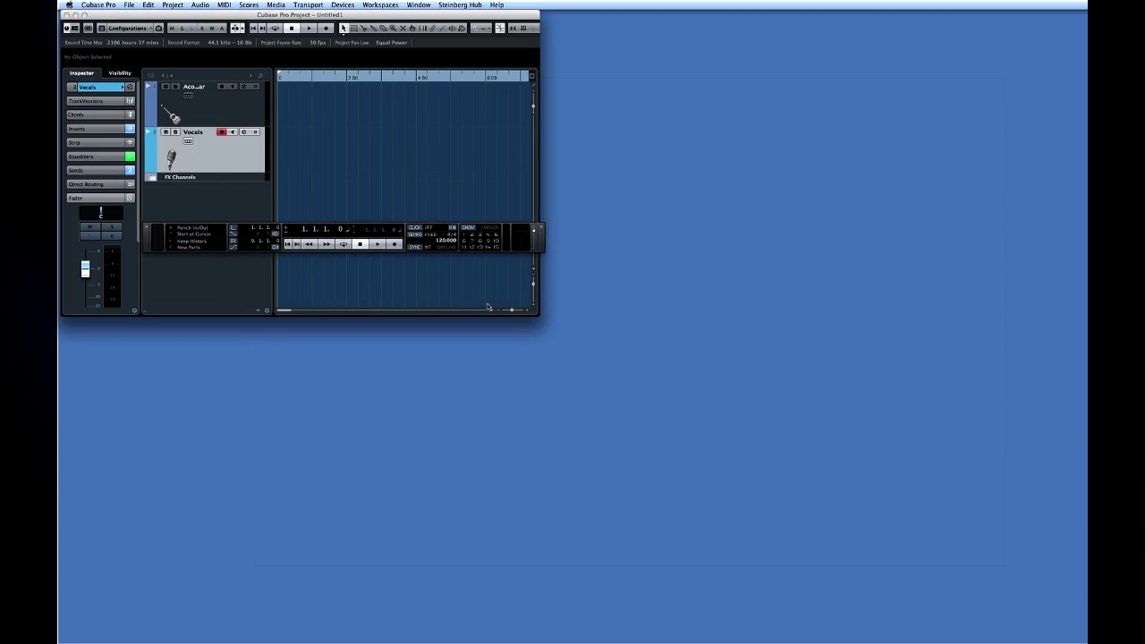
drag(537, 313, 806, 503)
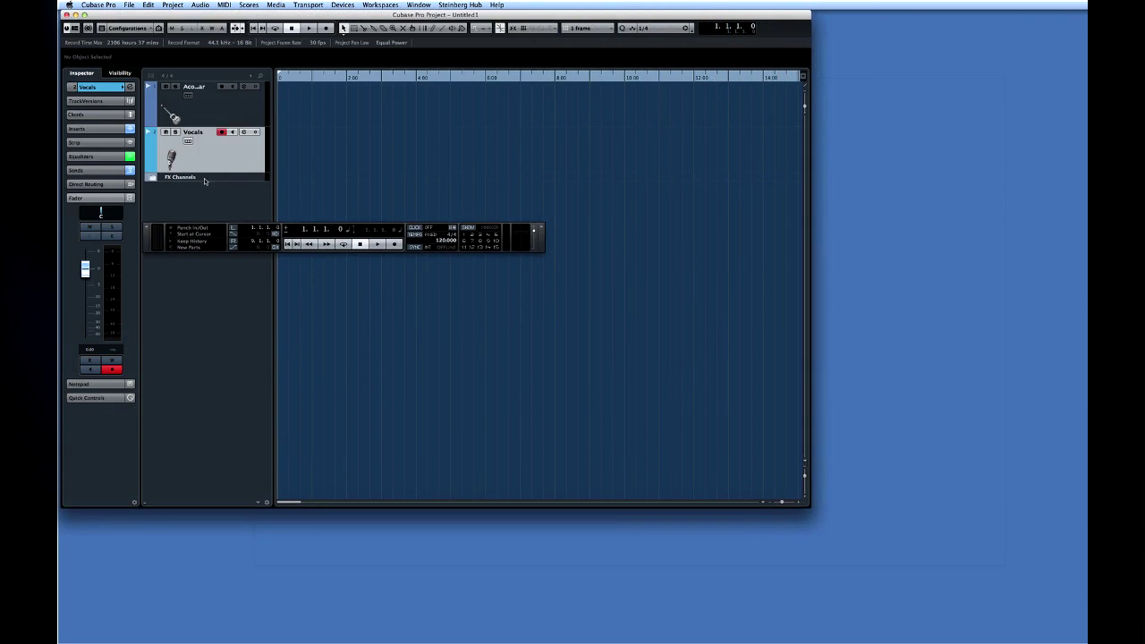
click(213, 112)
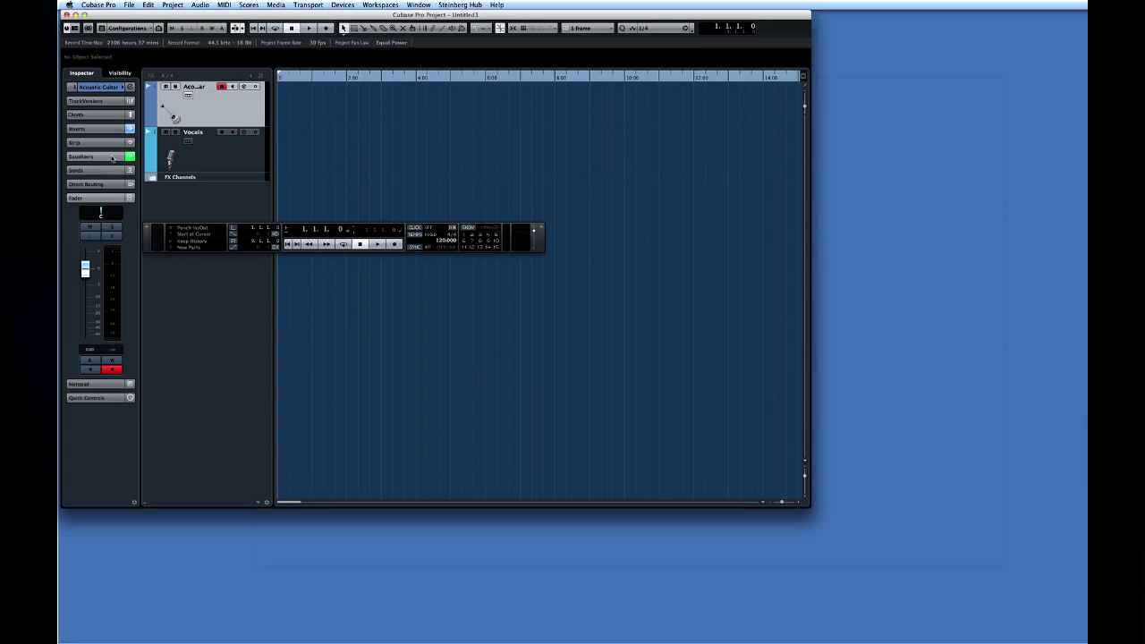
click(112, 129)
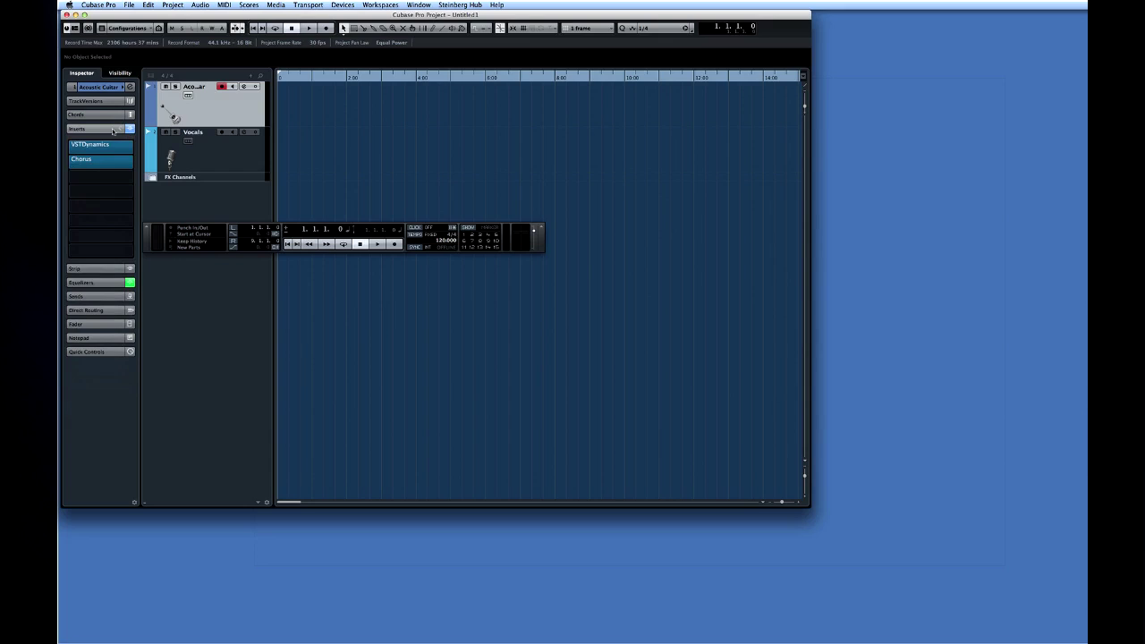
click(109, 283)
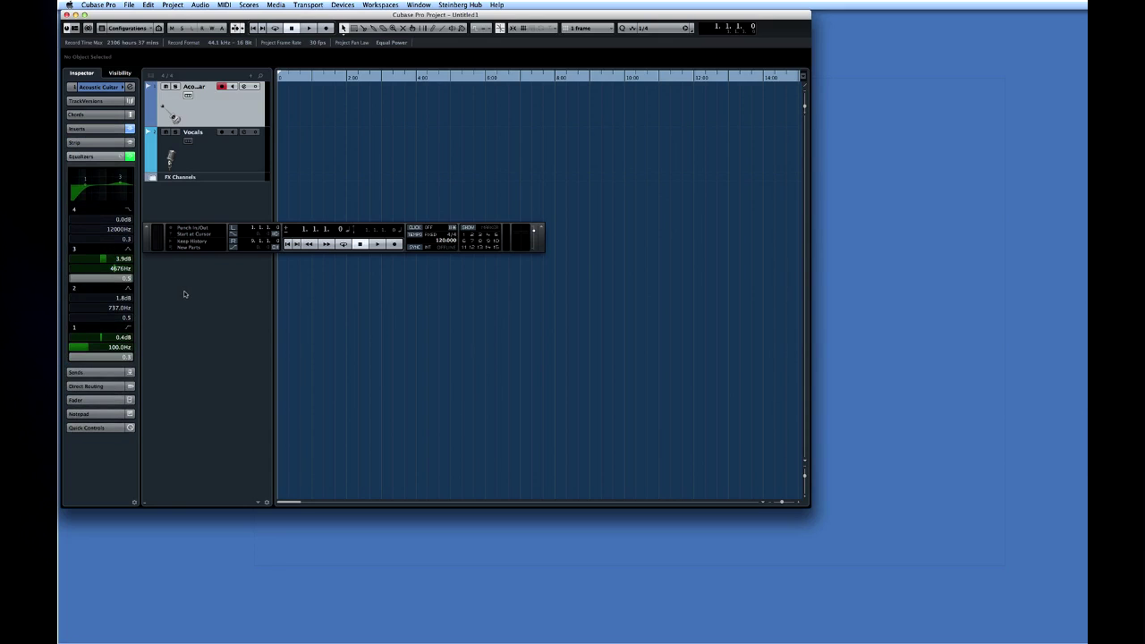
click(212, 157)
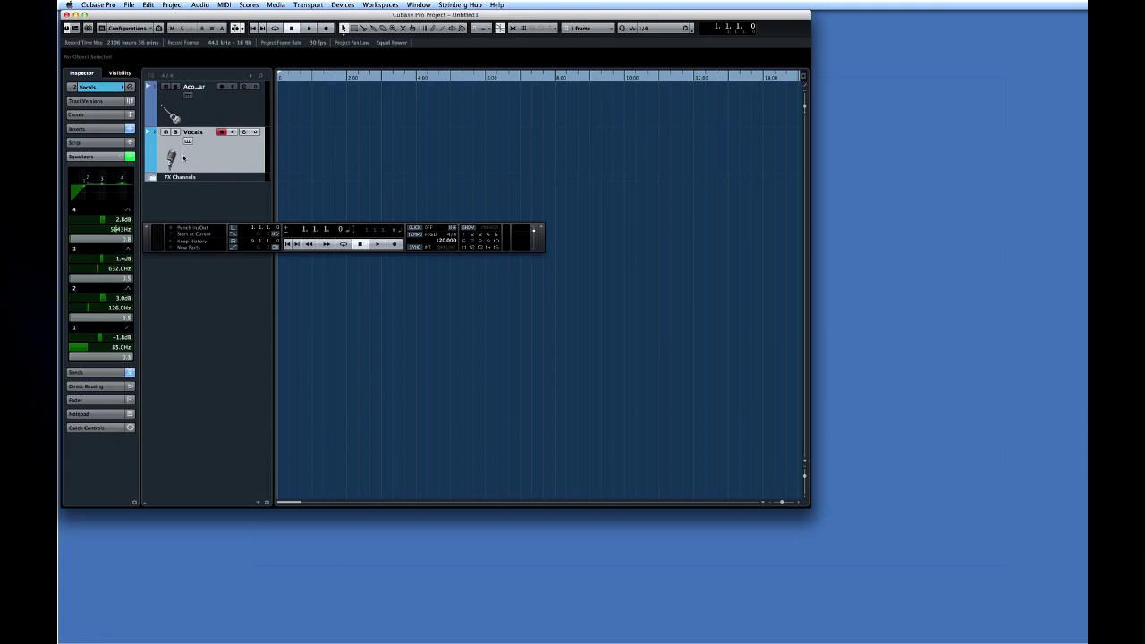
click(100, 371)
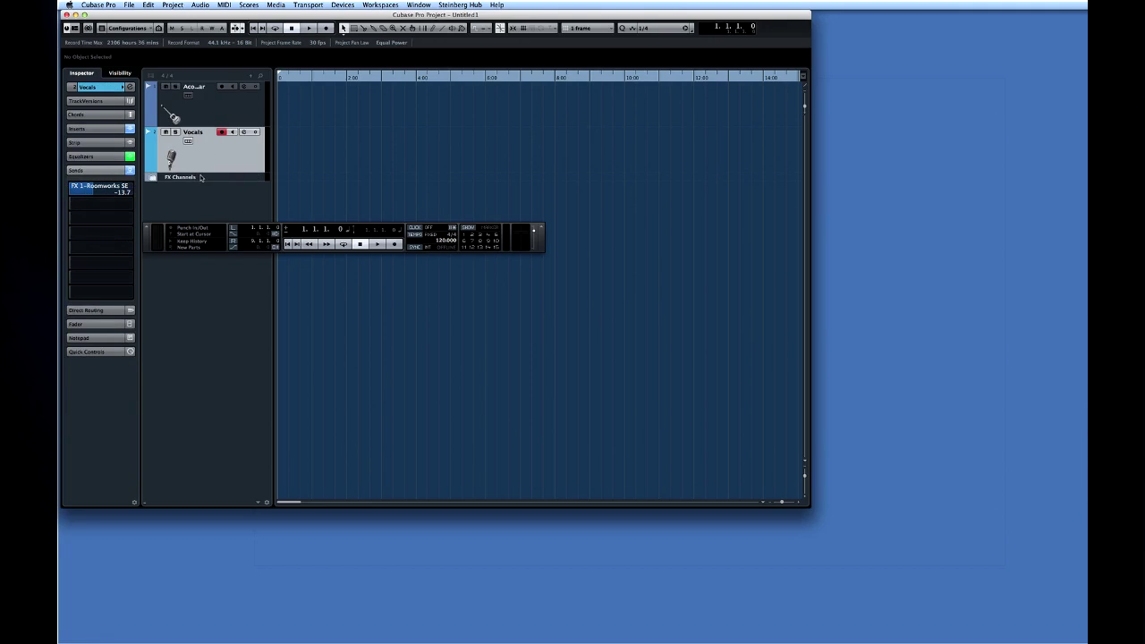
- Expand FX Channels to reveal and select the FX 1-Roomworks SE track, then collapse it
click(153, 179)
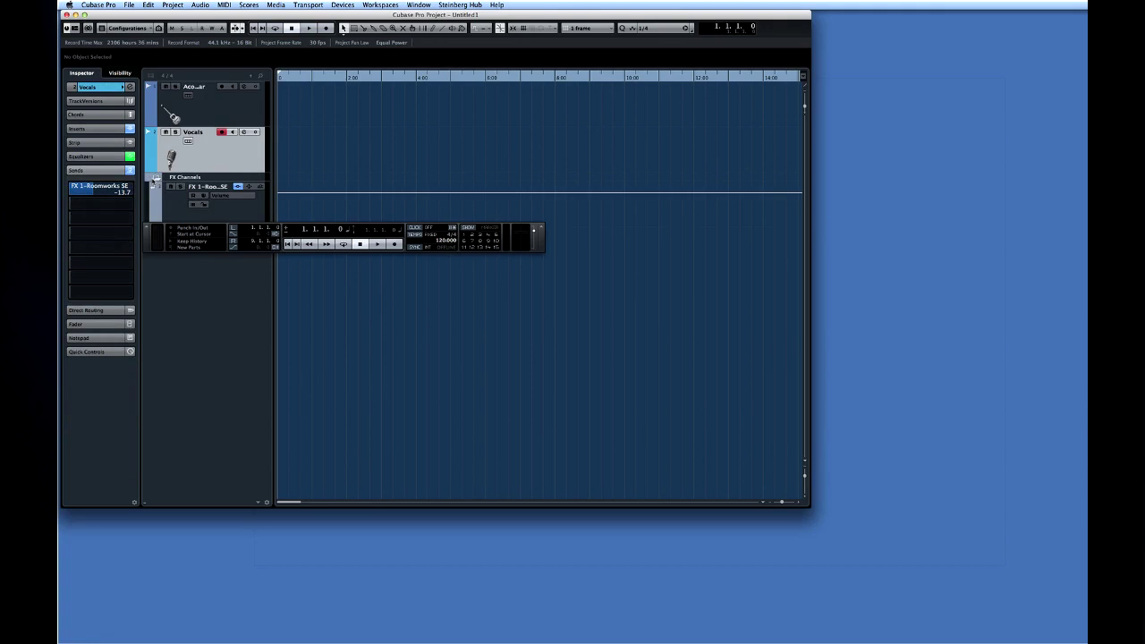
drag(146, 236, 155, 298)
click(171, 218)
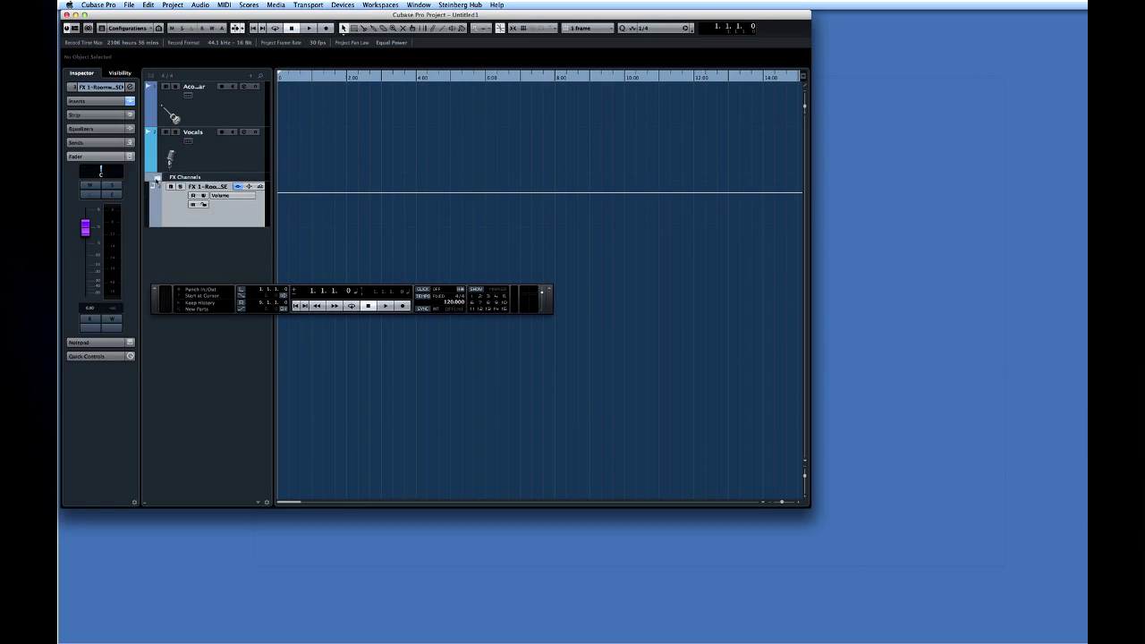
click(155, 181)
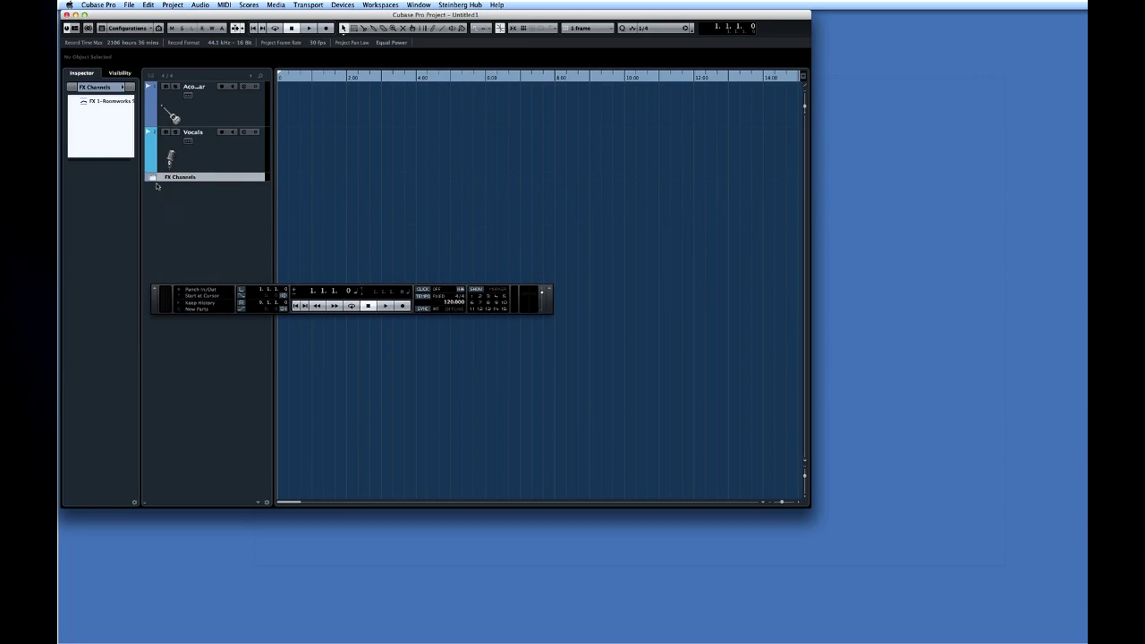
- Route the Acoustic Guitar track's input to Mono In 2 in the Inspector
click(233, 104)
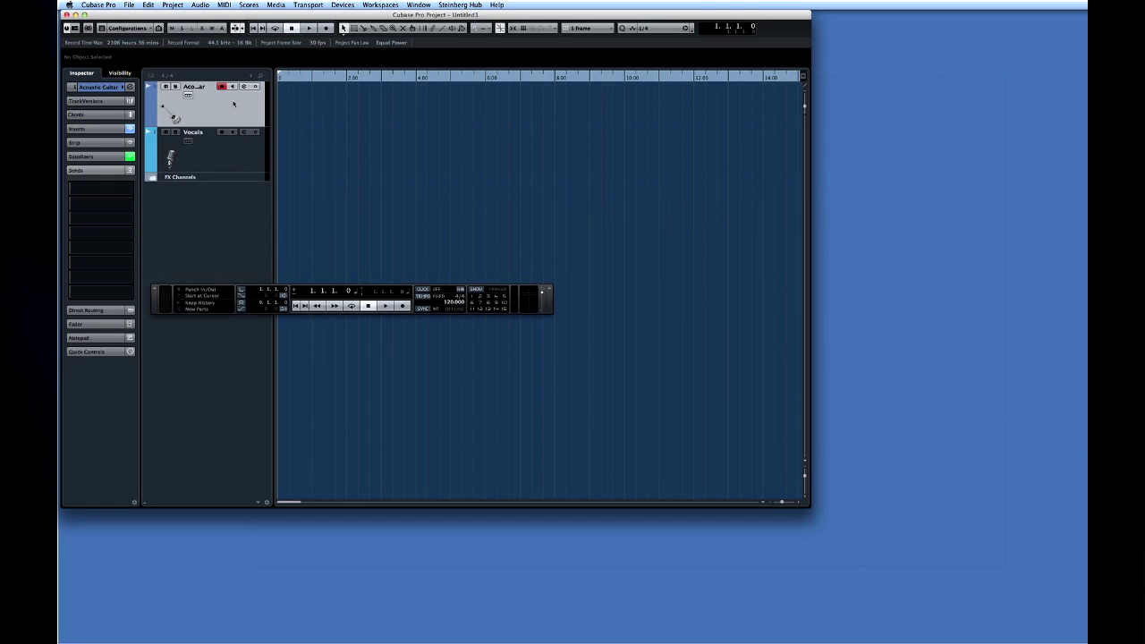
click(80, 87)
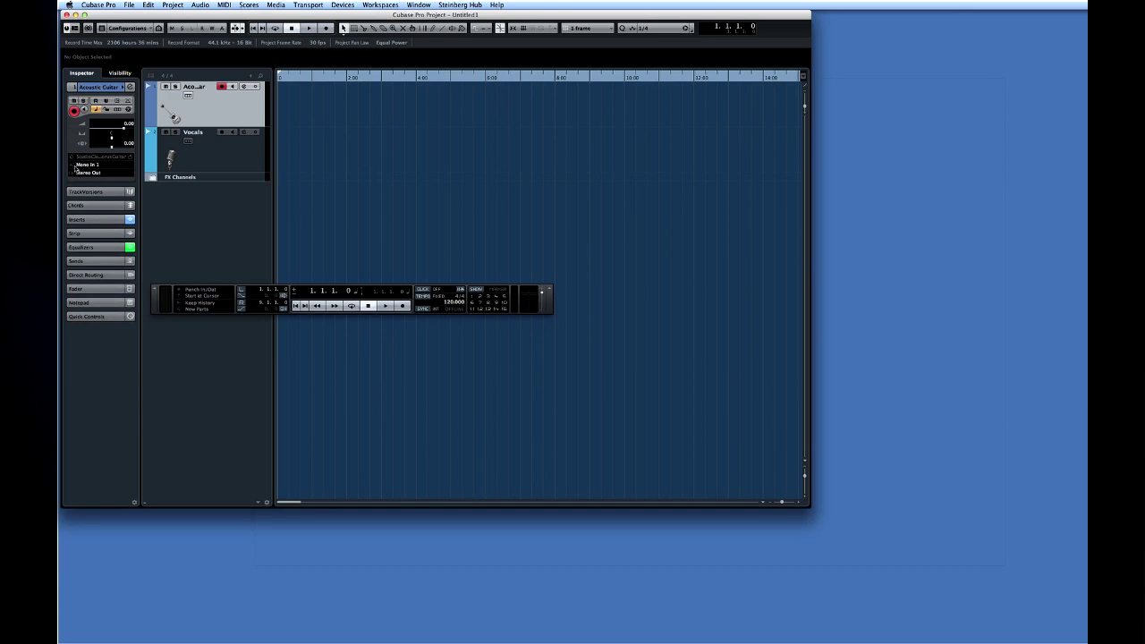
click(86, 165)
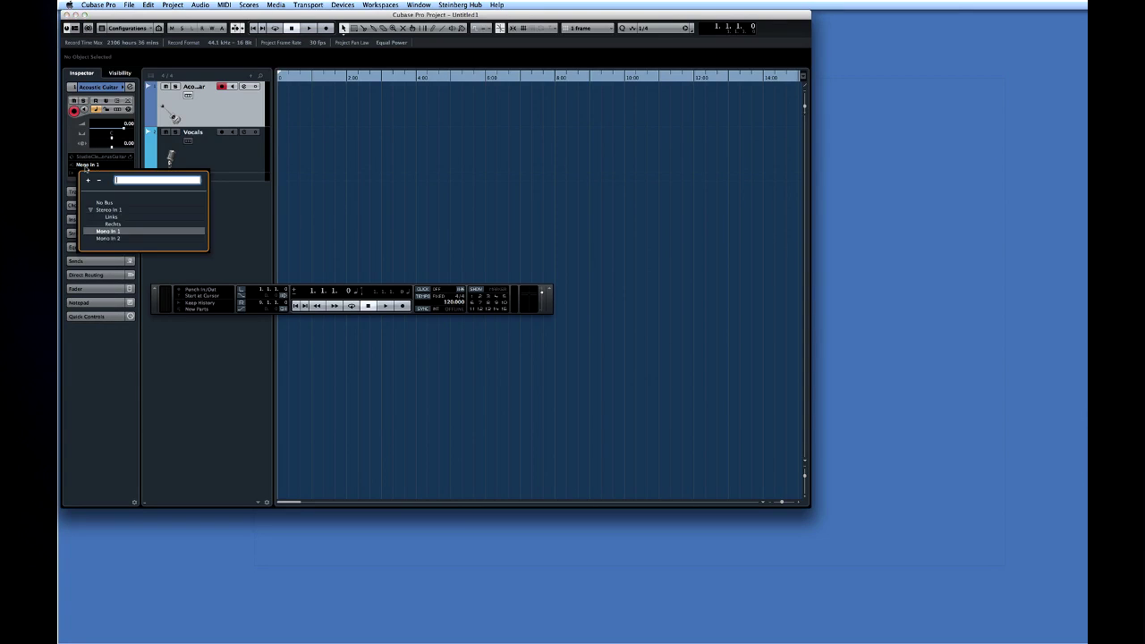
click(105, 238)
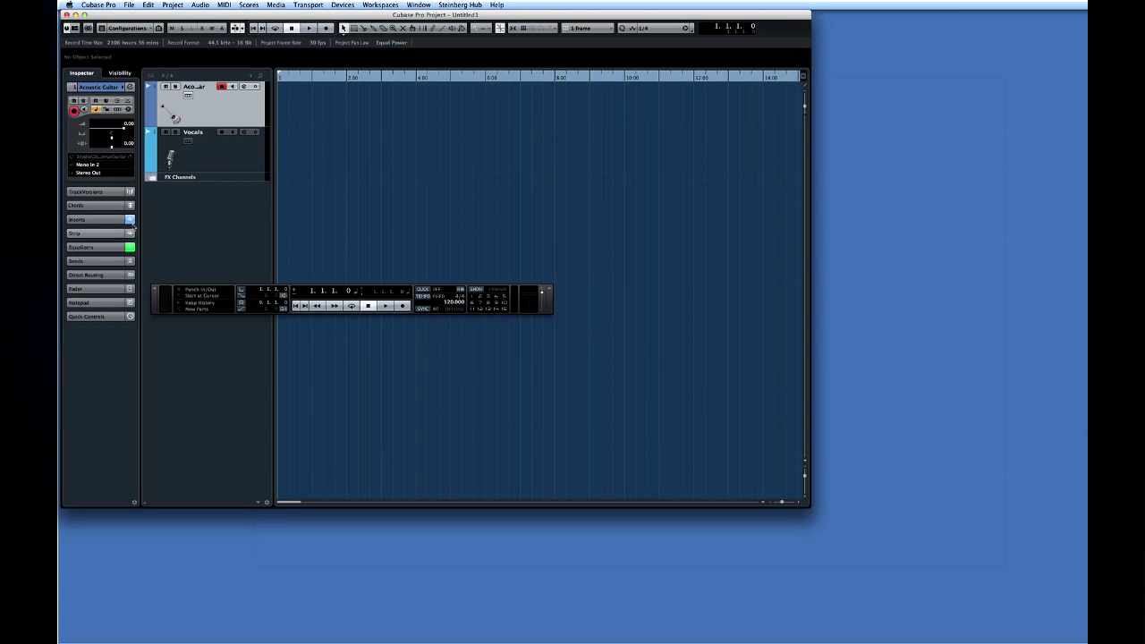
- Route the Vocals track's input to Mono In 1
click(212, 168)
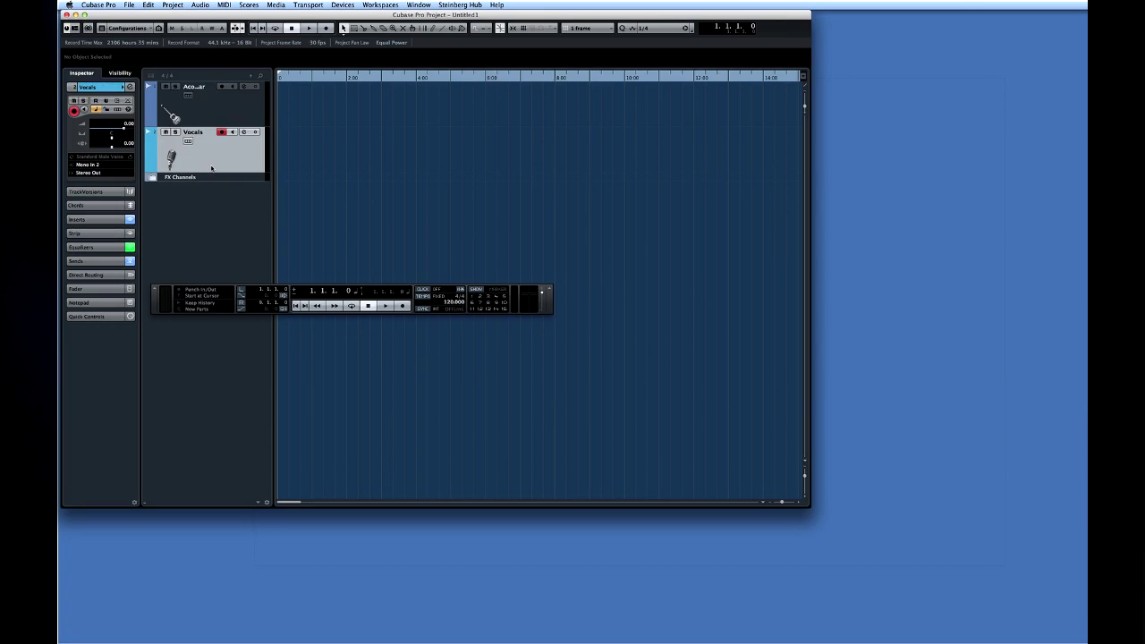
click(90, 166)
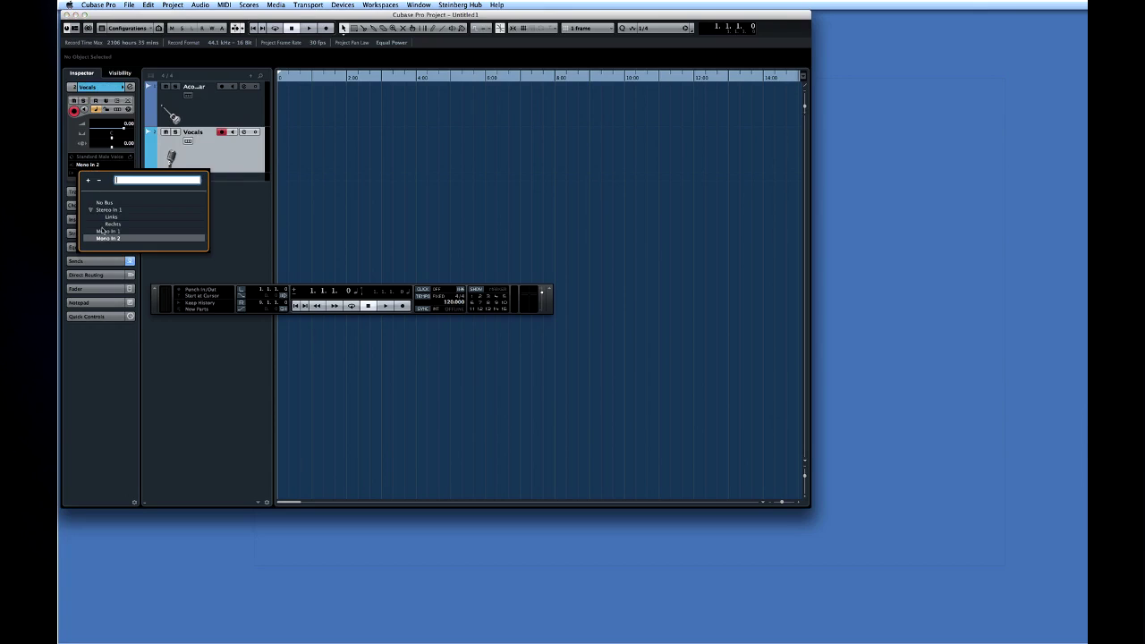
click(106, 231)
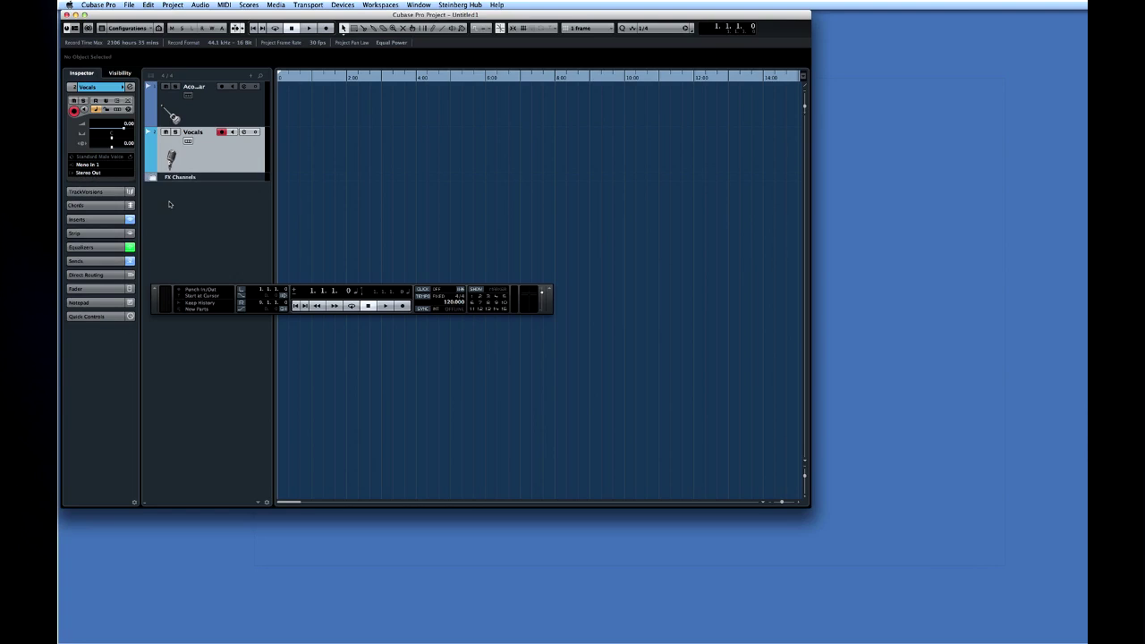
- Turn on input monitoring for the Acoustic Guitar and Vocals tracks
click(215, 111)
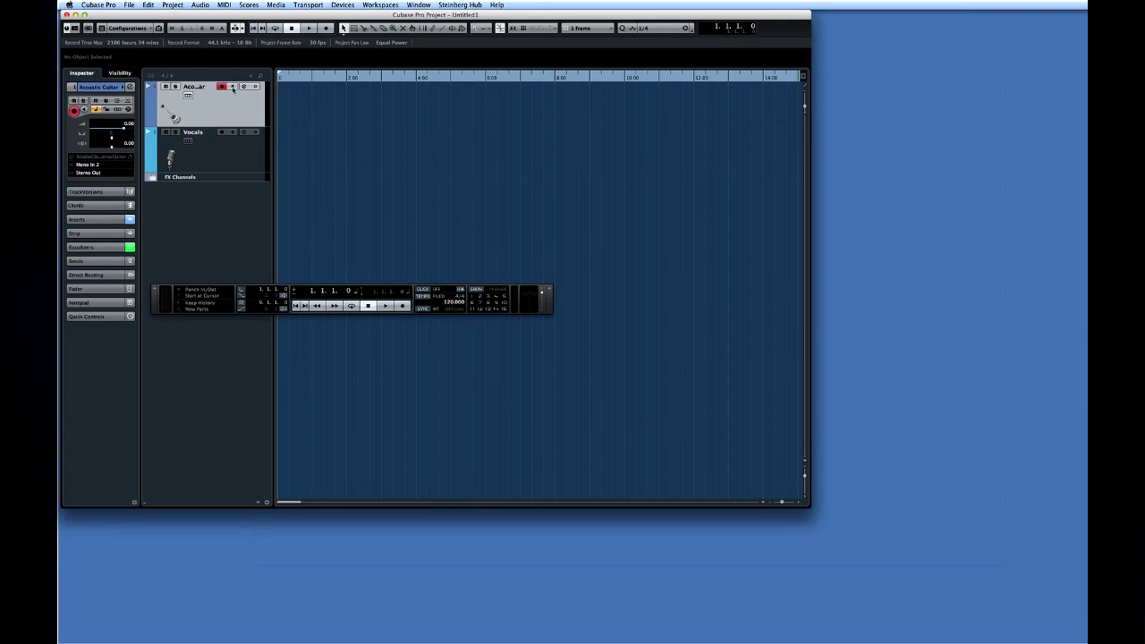
click(232, 86)
click(231, 143)
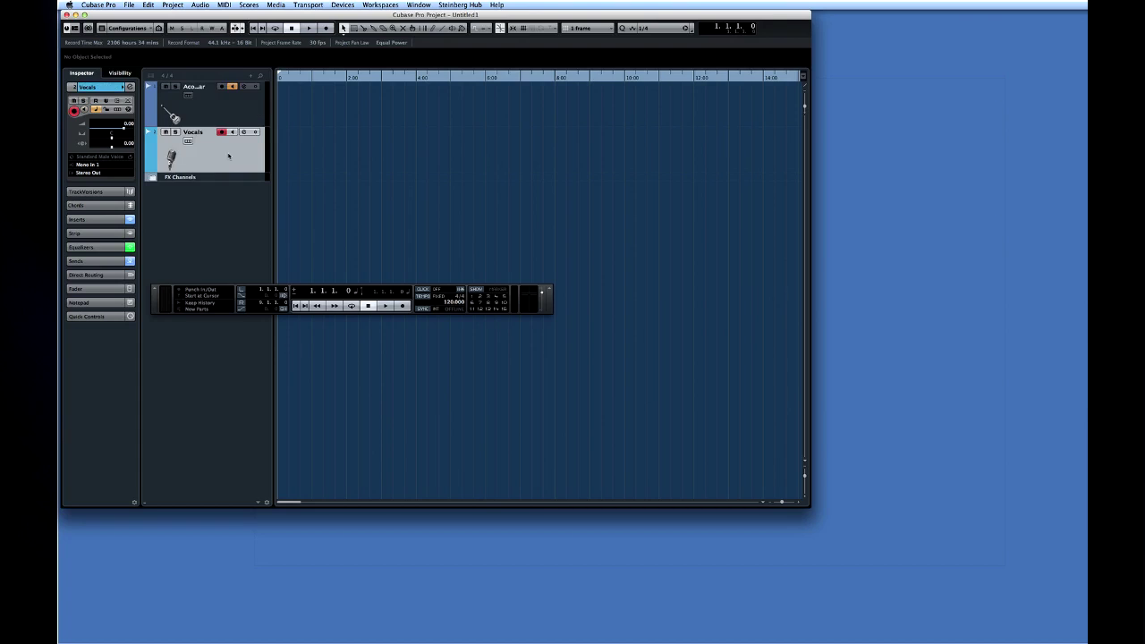
click(231, 132)
- Record-enable the Acoustic Guitar track, leaving the Vocals track disarmed
click(227, 109)
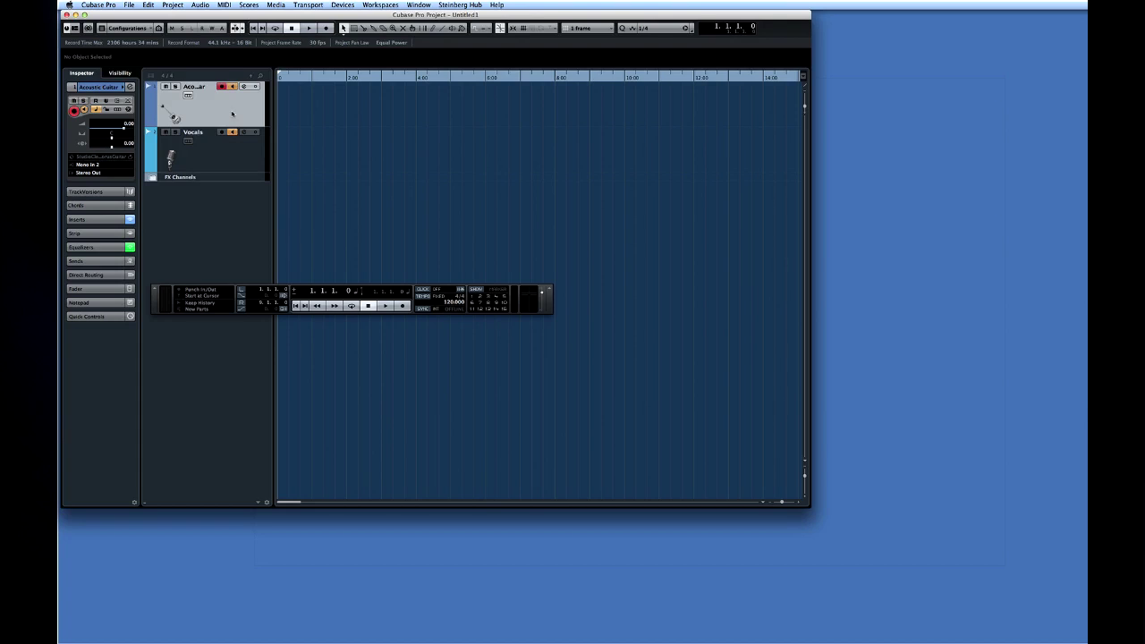
click(221, 86)
click(220, 87)
click(222, 133)
click(223, 132)
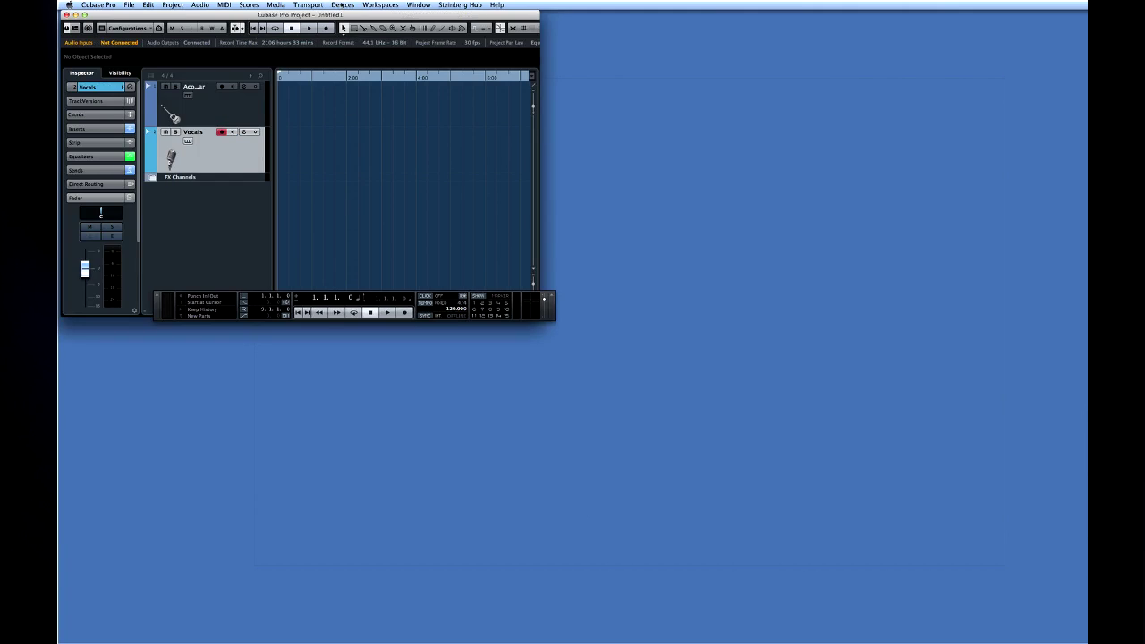
click(342, 5)
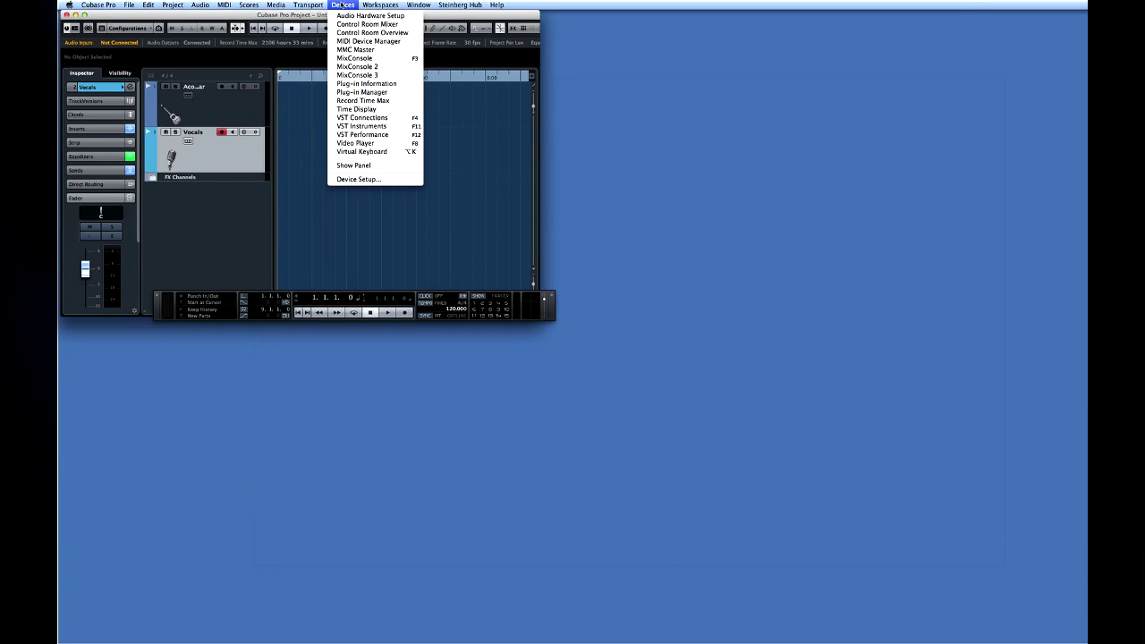
- Open the MixConsole and arrange it below a shortened project window
click(334, 59)
drag(1006, 565, 981, 358)
drag(679, 86, 688, 294)
click(421, 273)
drag(536, 316, 541, 288)
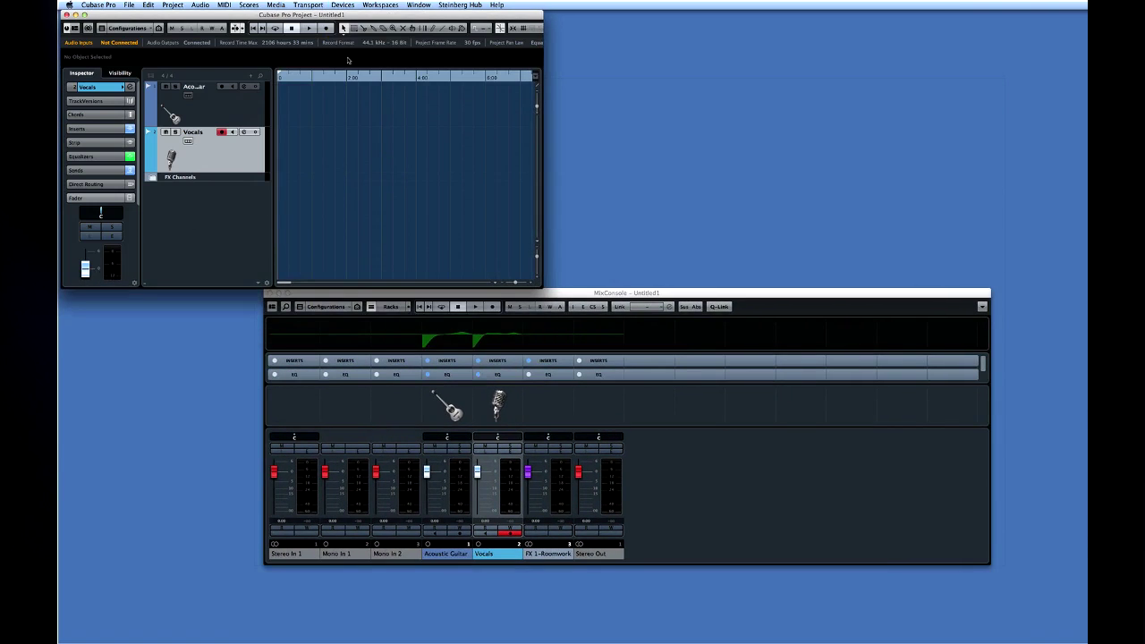
drag(275, 16, 478, 26)
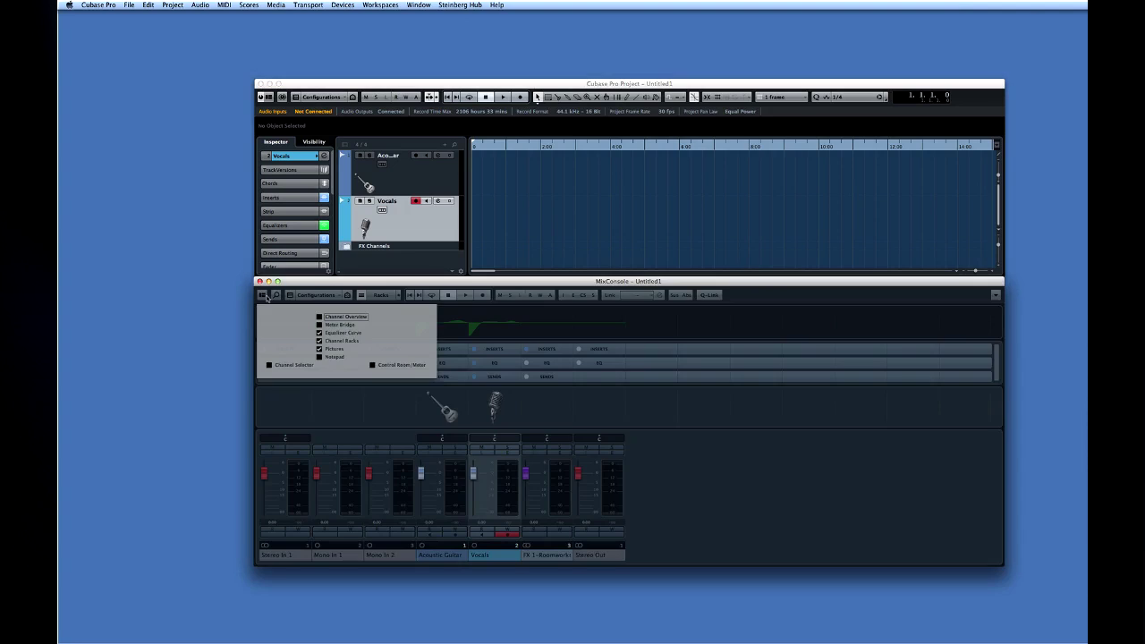
- Pin Stereo Out to the mixer's right zone using the Channel Selector
click(275, 365)
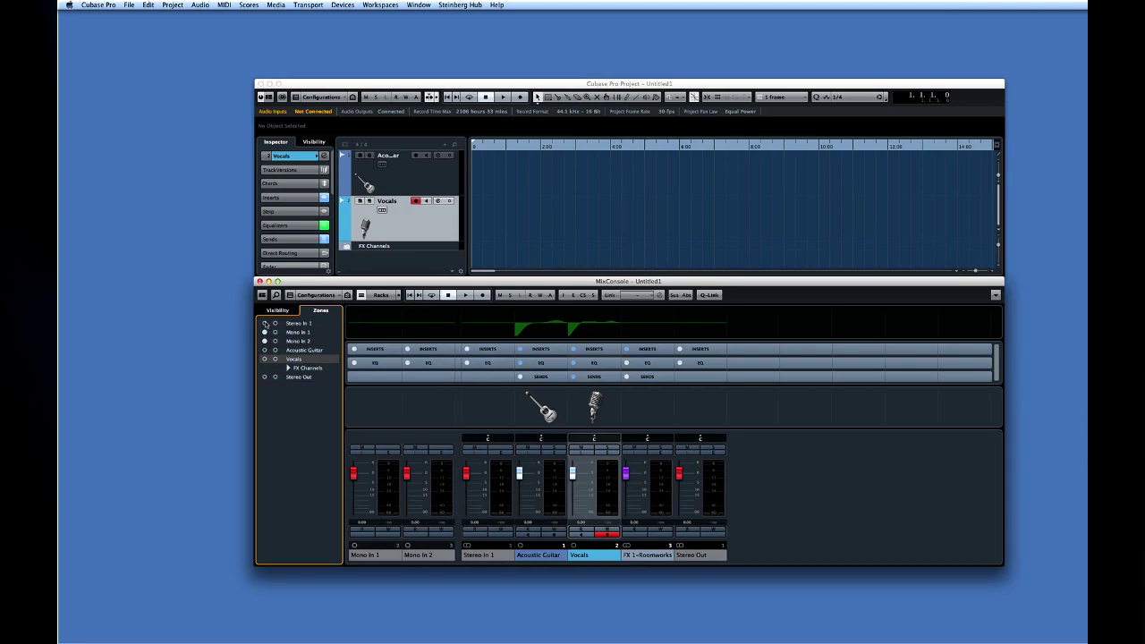
click(271, 376)
click(262, 295)
click(327, 365)
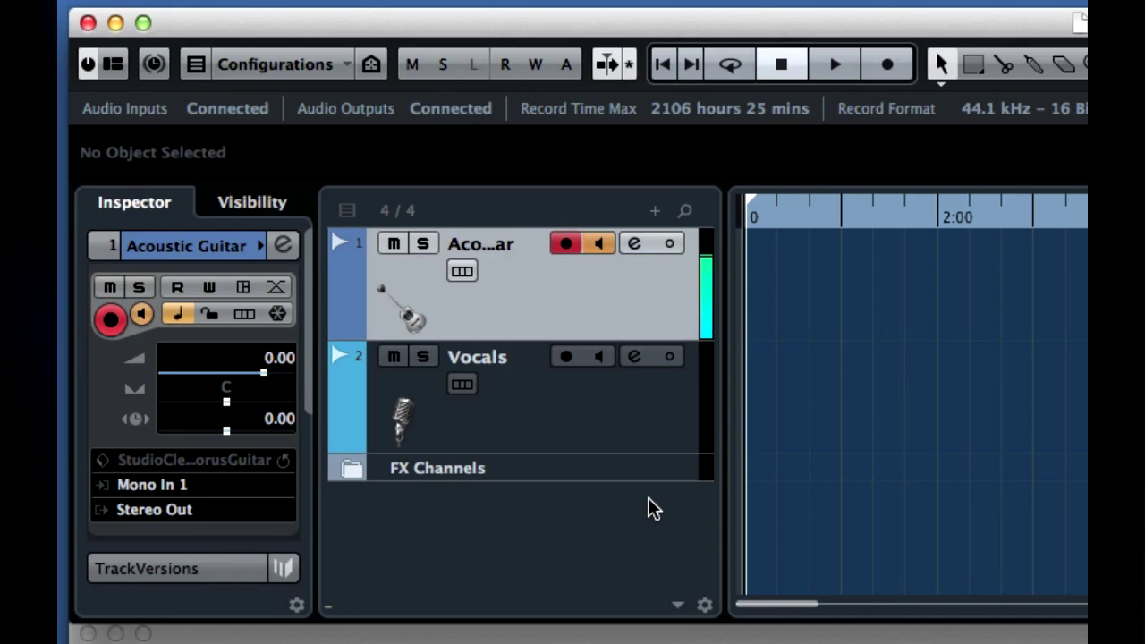
- Test-record the acoustic guitar and lower the Mono In 1 fader to about -1.74
click(887, 72)
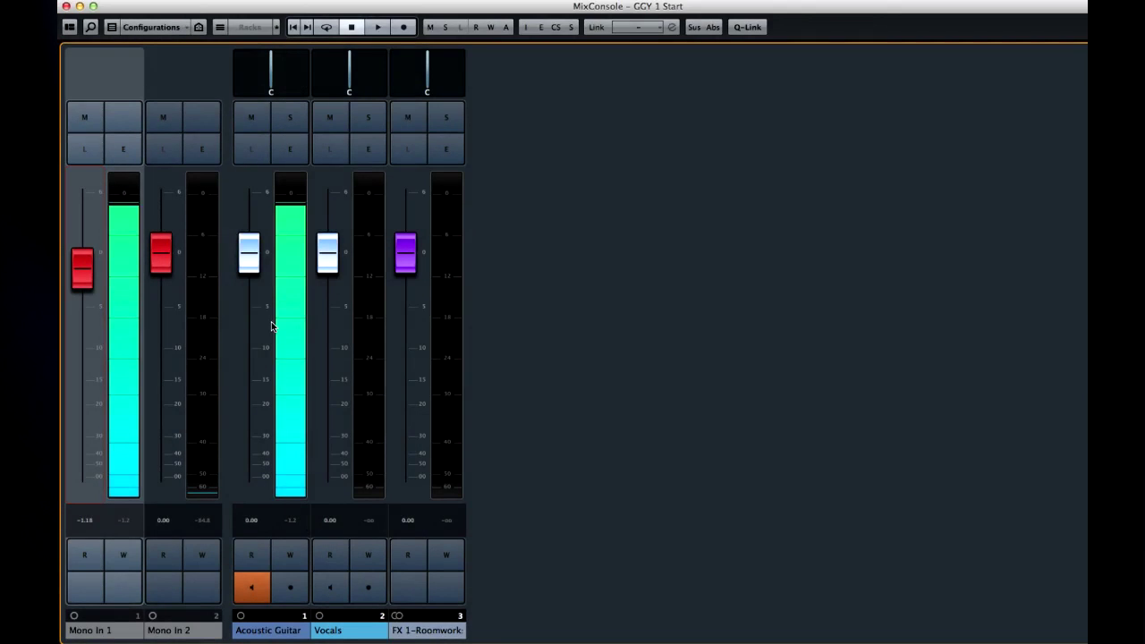
drag(81, 273, 79, 280)
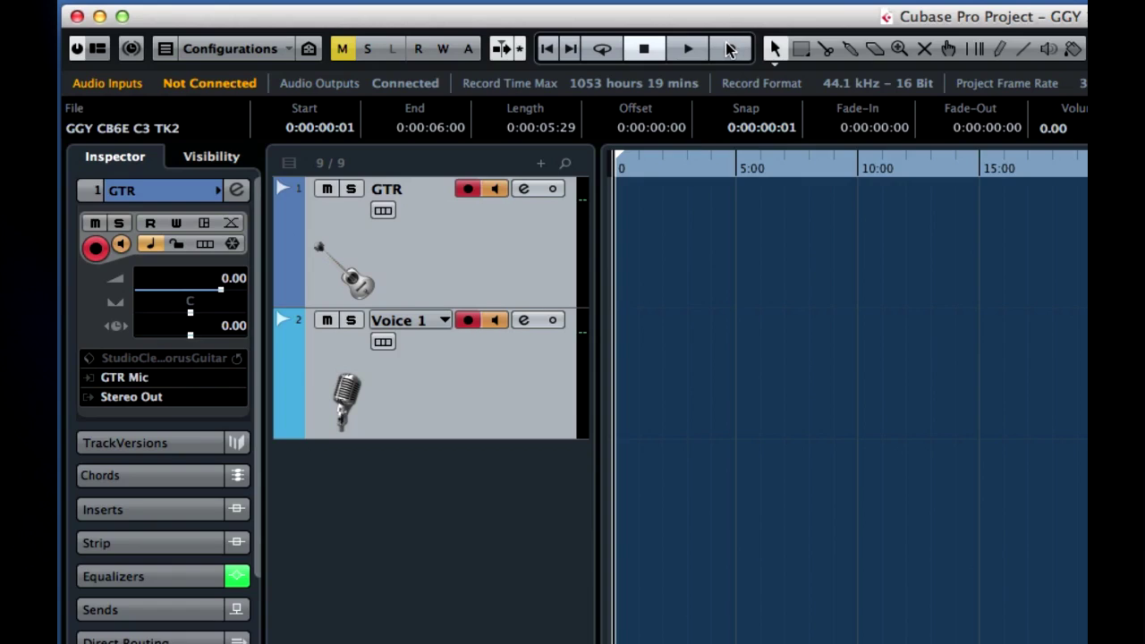
click(730, 49)
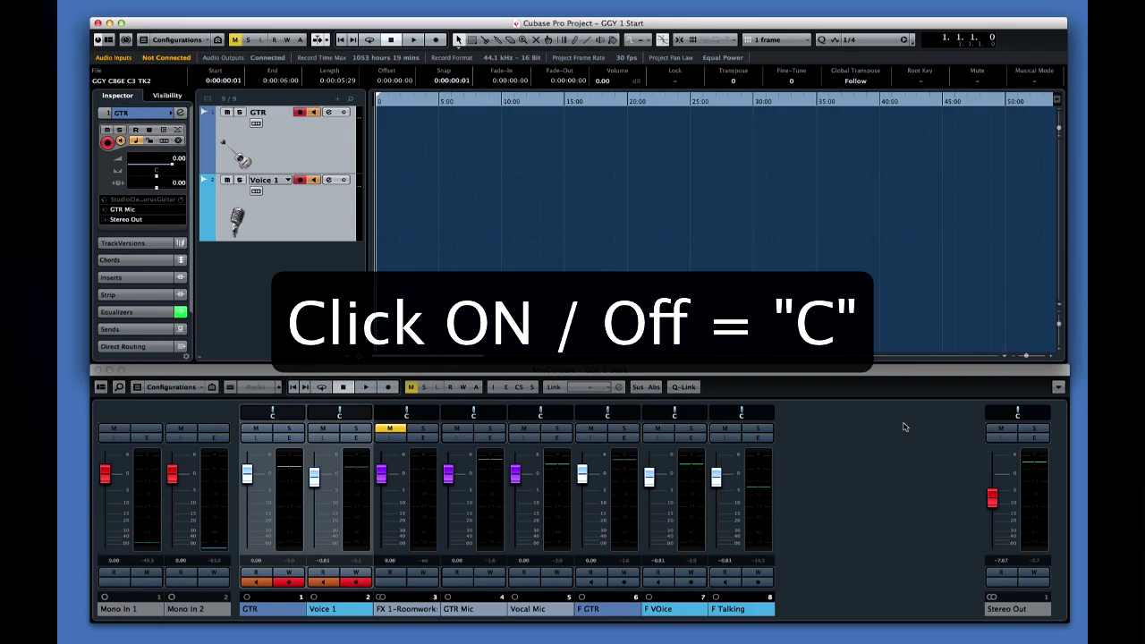
- Check the click settings in Transport > Metronome Setup
click(465, 2)
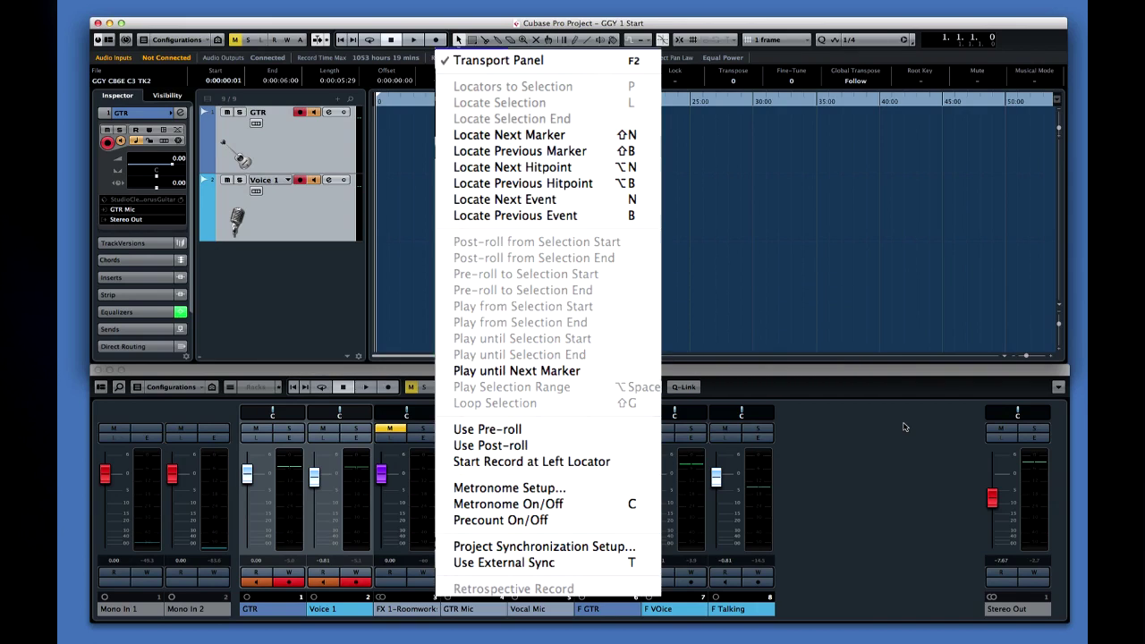
click(598, 487)
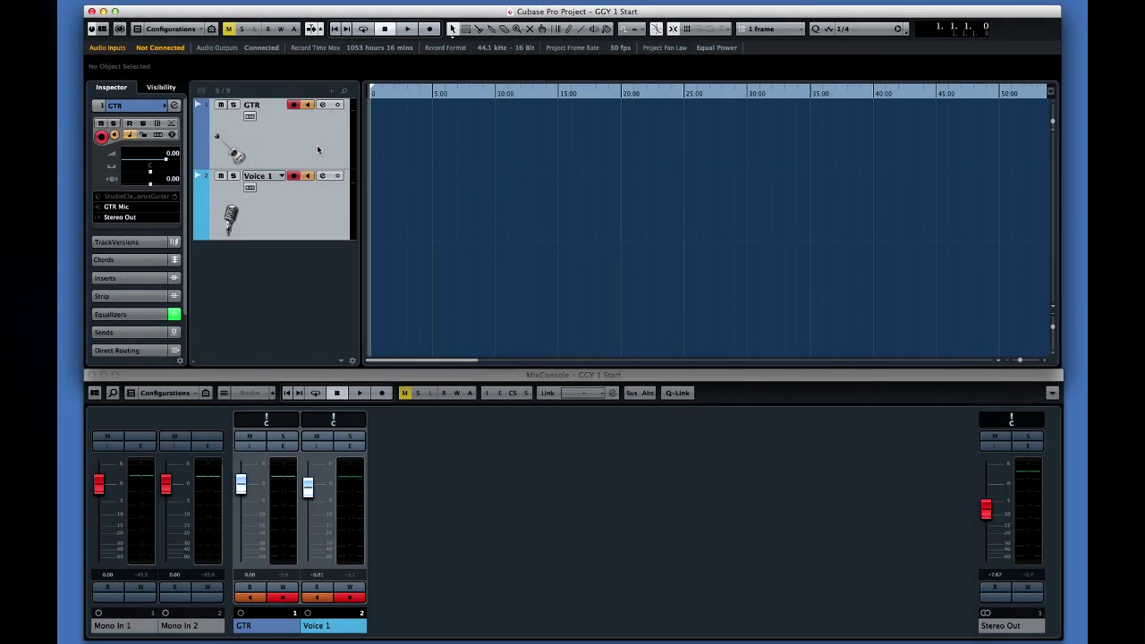
- Record a joint take, GTR_07 and Voice 1_07, on the GTR and Voice 1 tracks
click(428, 31)
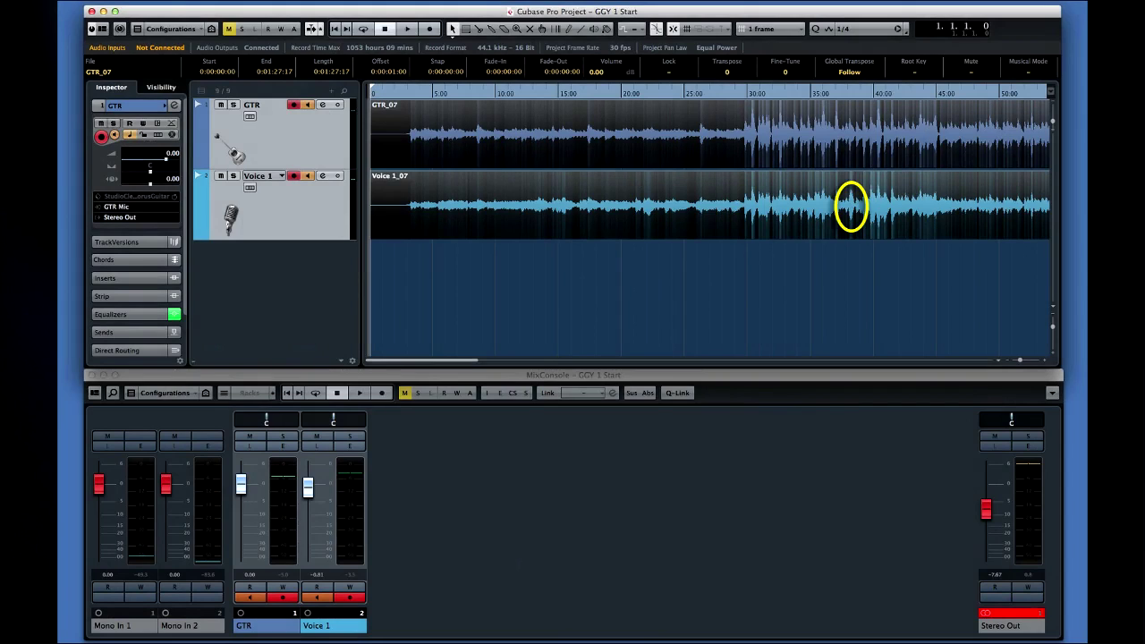
- Select the GTR and Voice 1 tracks and play back the joint take from inside it
click(690, 531)
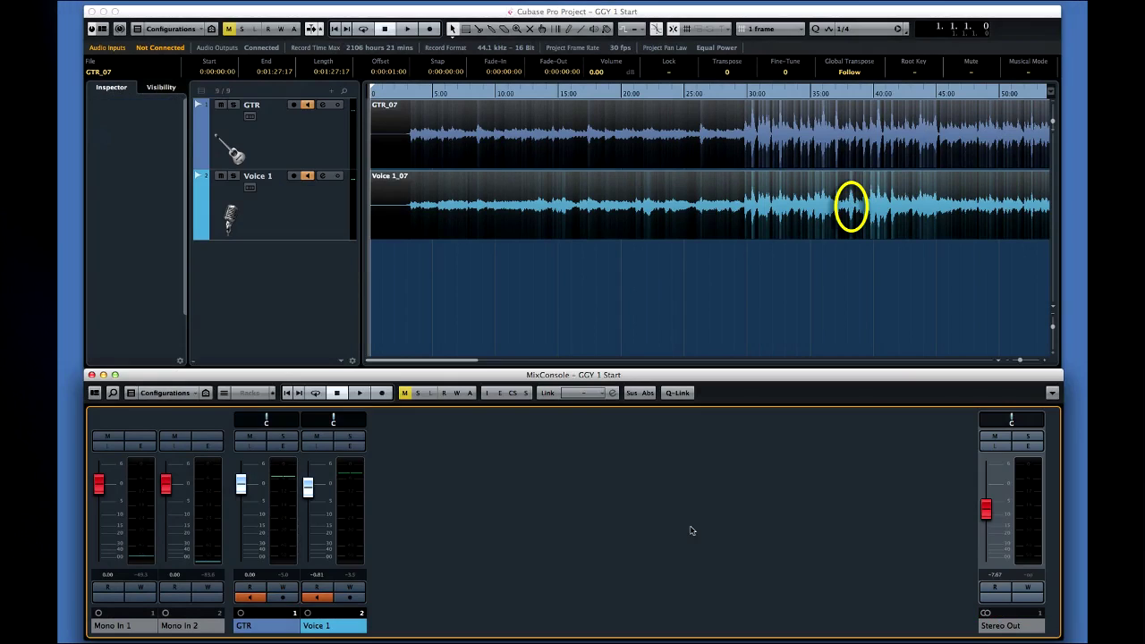
click(303, 154)
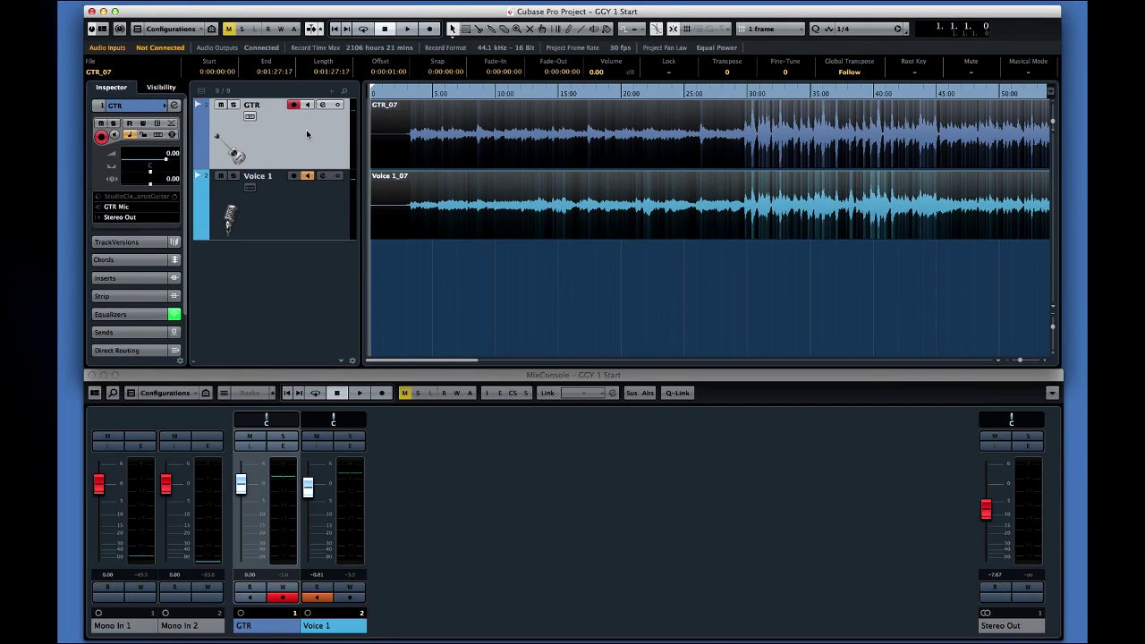
click(320, 208)
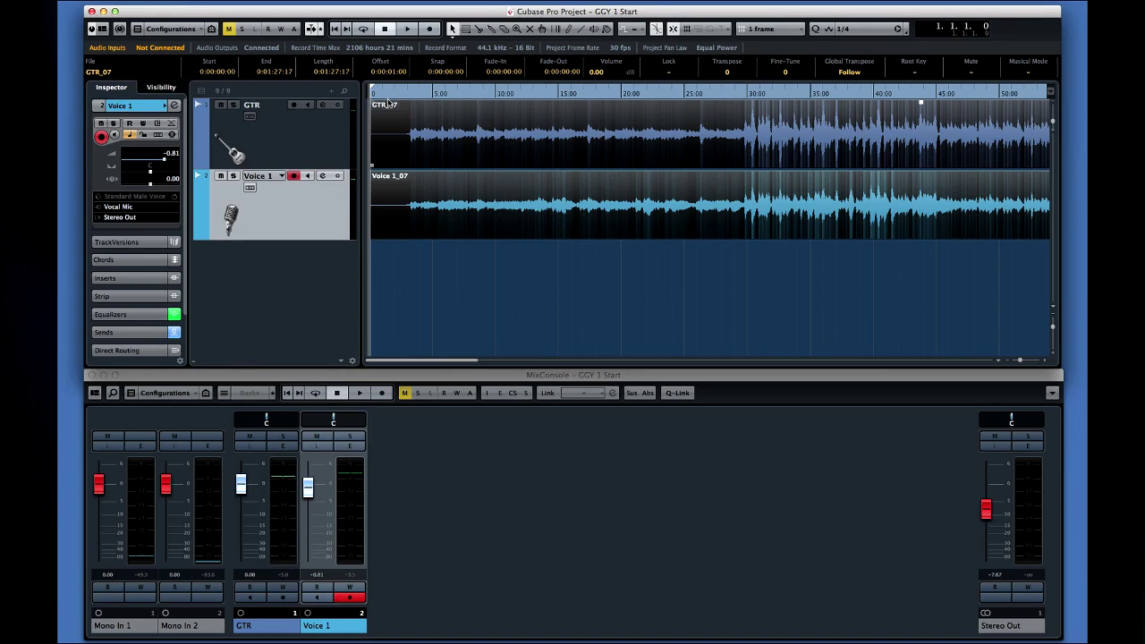
drag(390, 92, 400, 92)
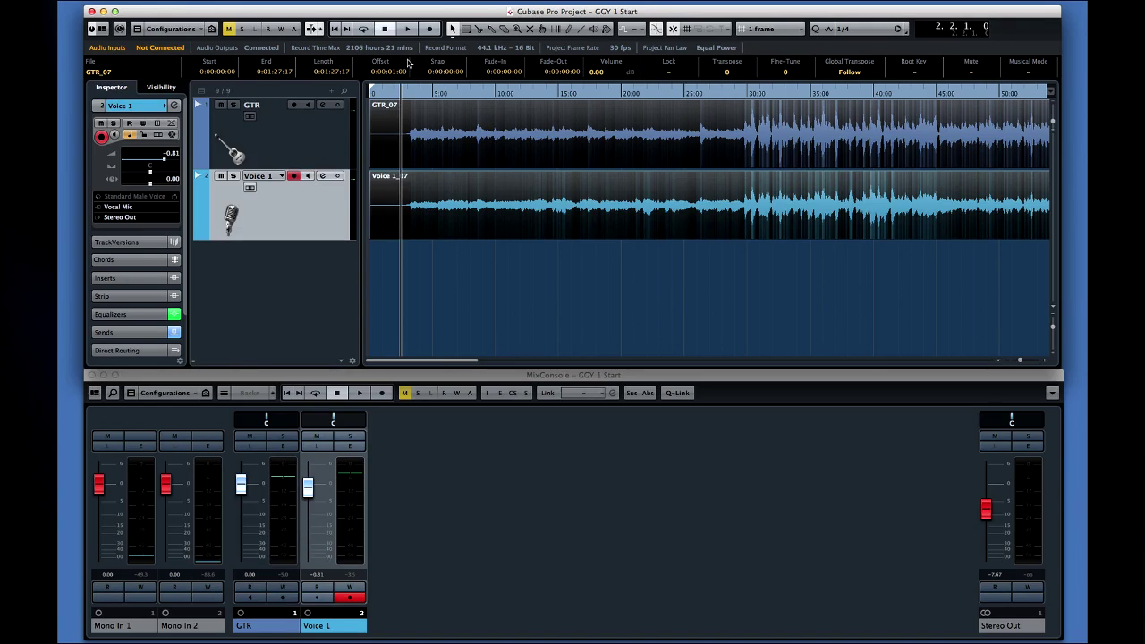
click(408, 29)
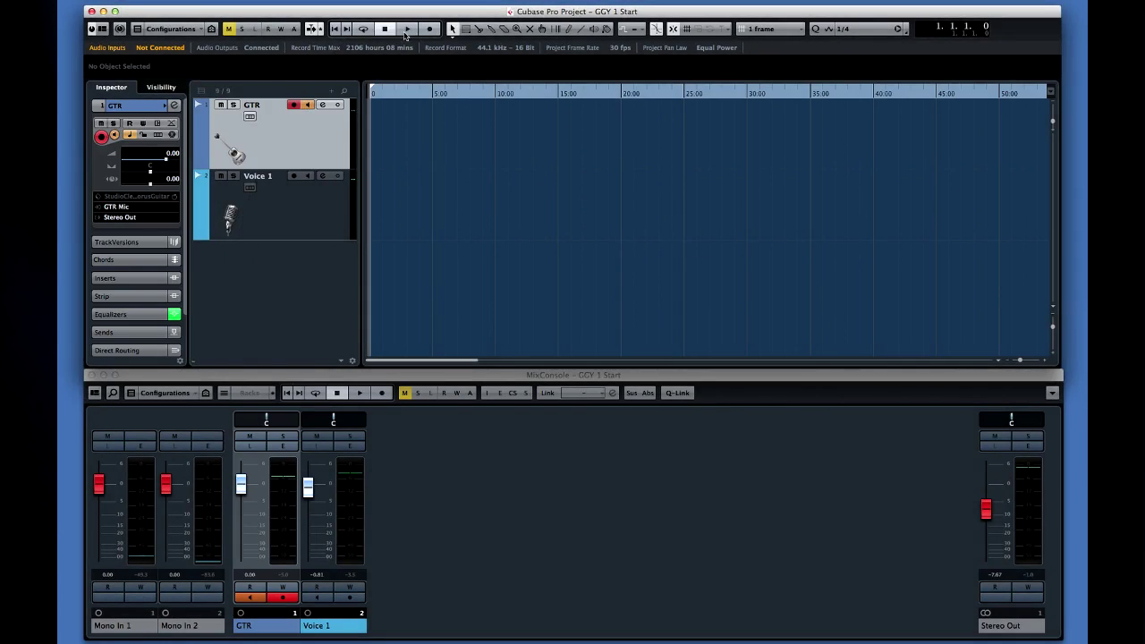
- Record the GTR_11 guitar take alone on the GTR track, then arm Voice 1
click(428, 29)
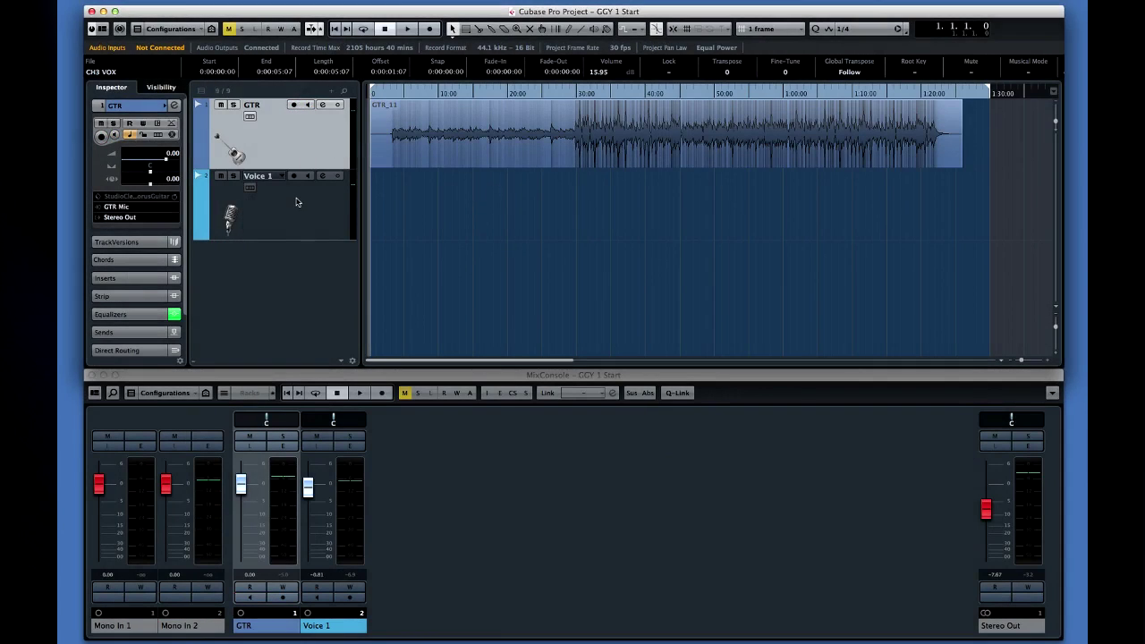
click(298, 203)
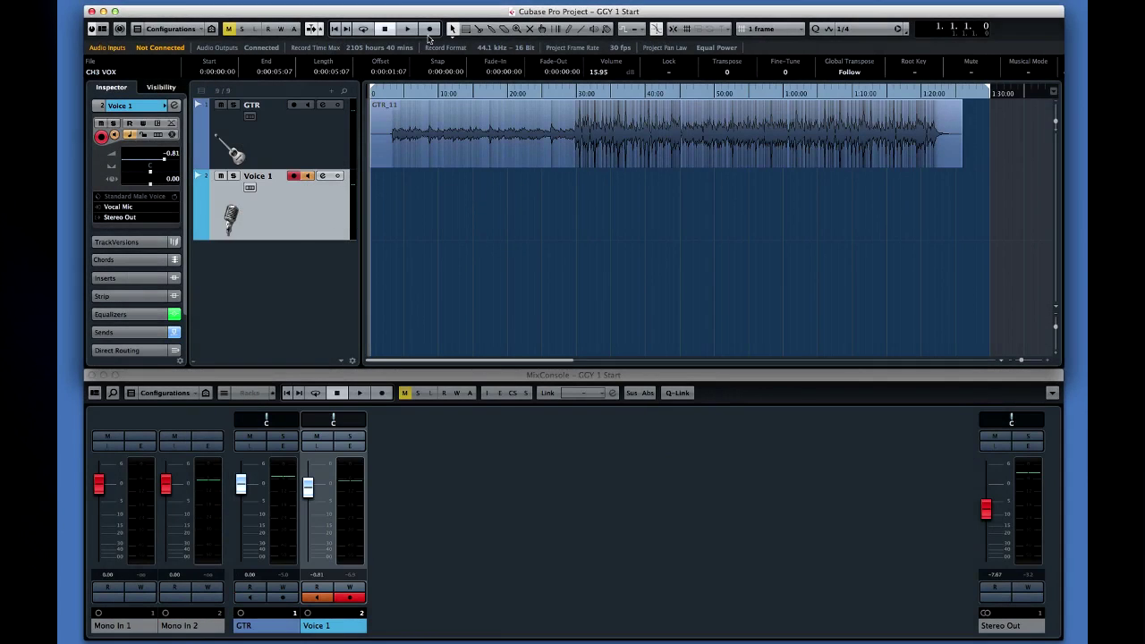
- Record the Voice 1_21 vocal take alongside the GTR_11 guitar, then stop recording
click(430, 29)
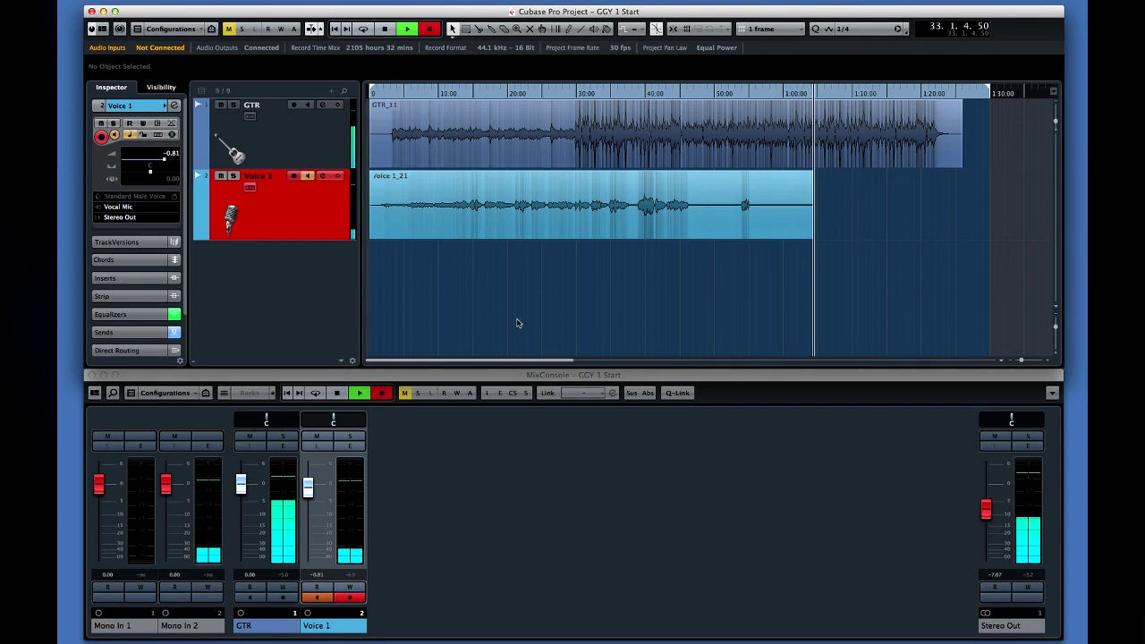
key(space)
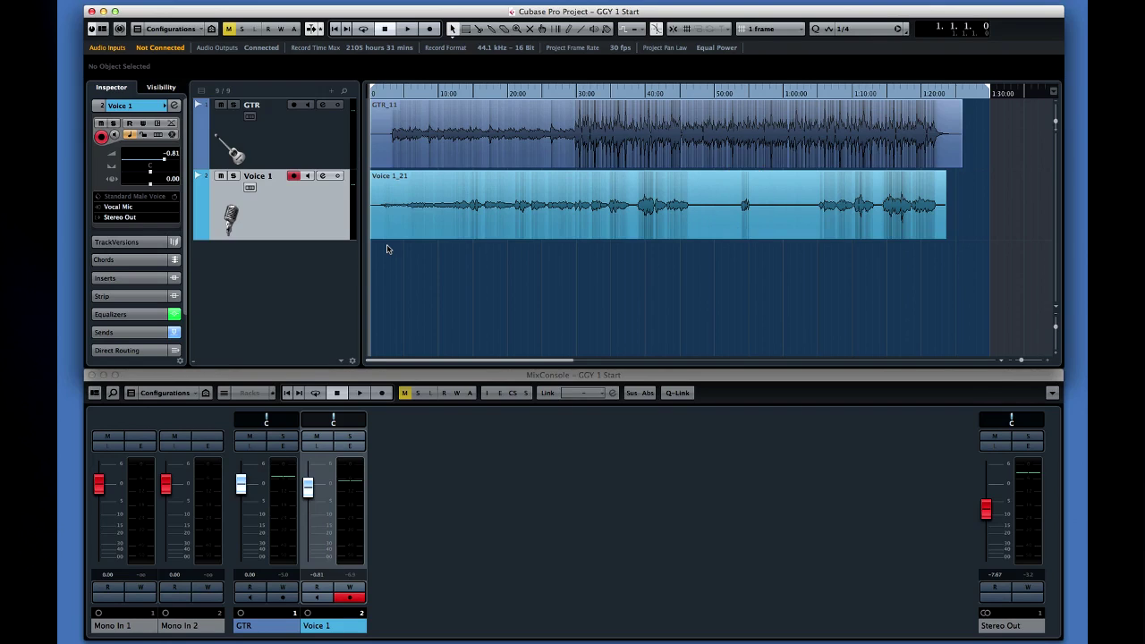
- Fit the project in view, enlarge the waveforms, and make the GTR and Voice 1 tracks taller
key(shift+f)
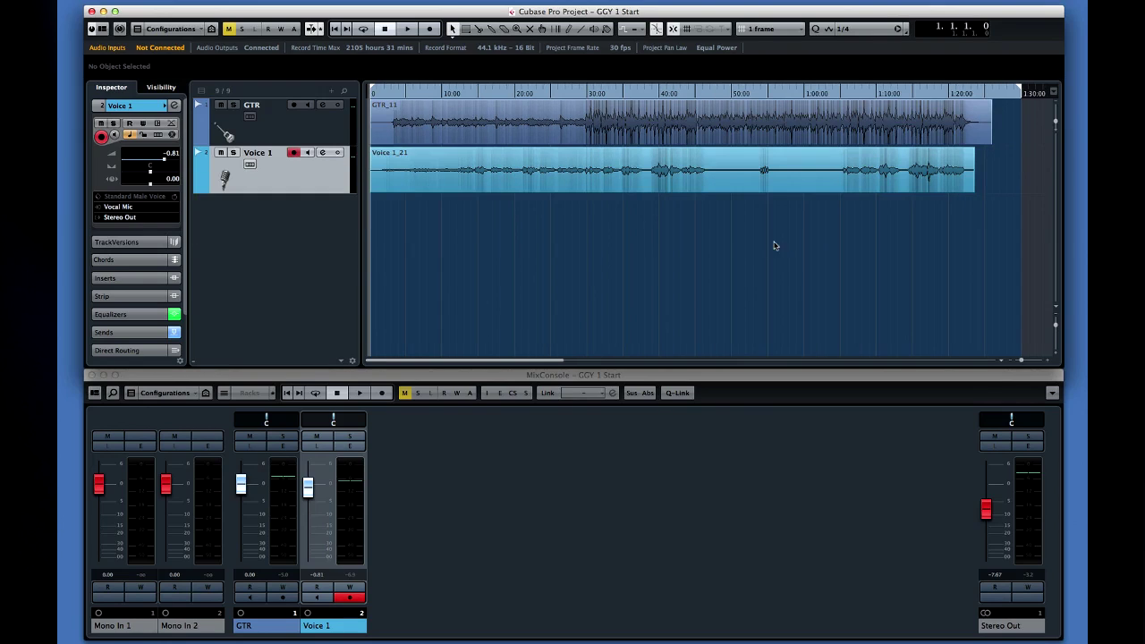
drag(1055, 124, 1055, 117)
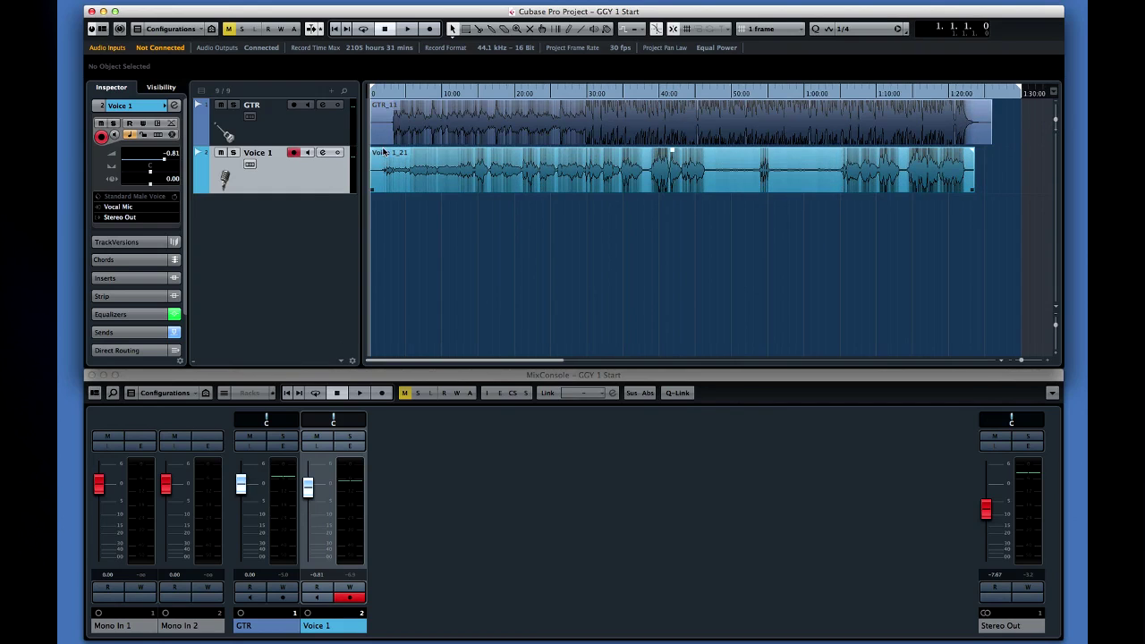
shift+click(327, 137)
drag(308, 195, 301, 225)
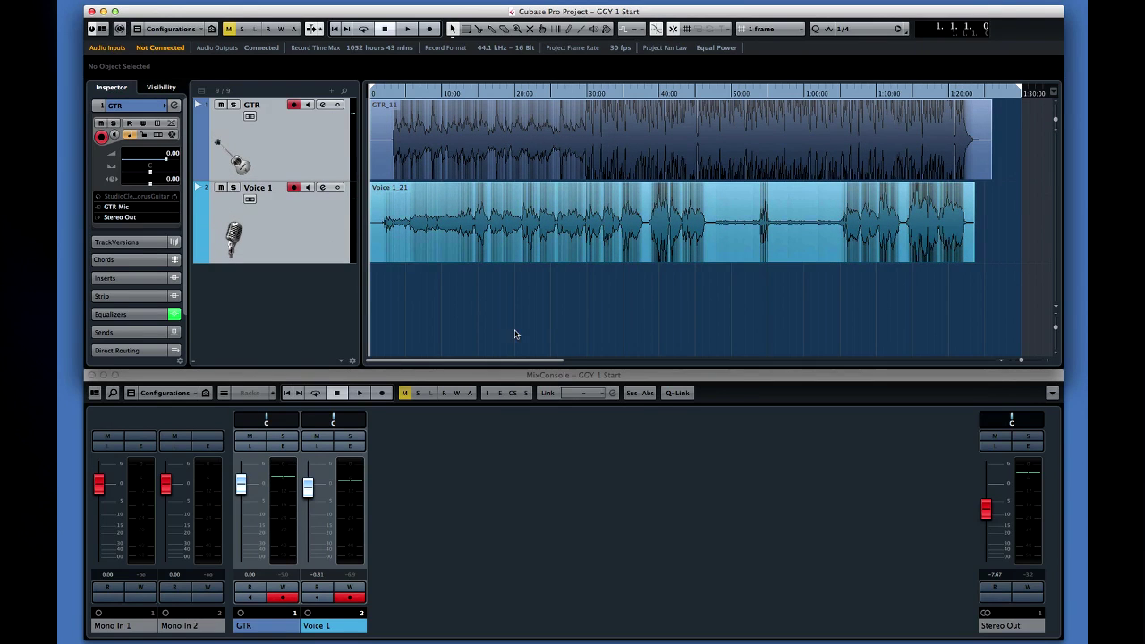
drag(533, 357, 574, 357)
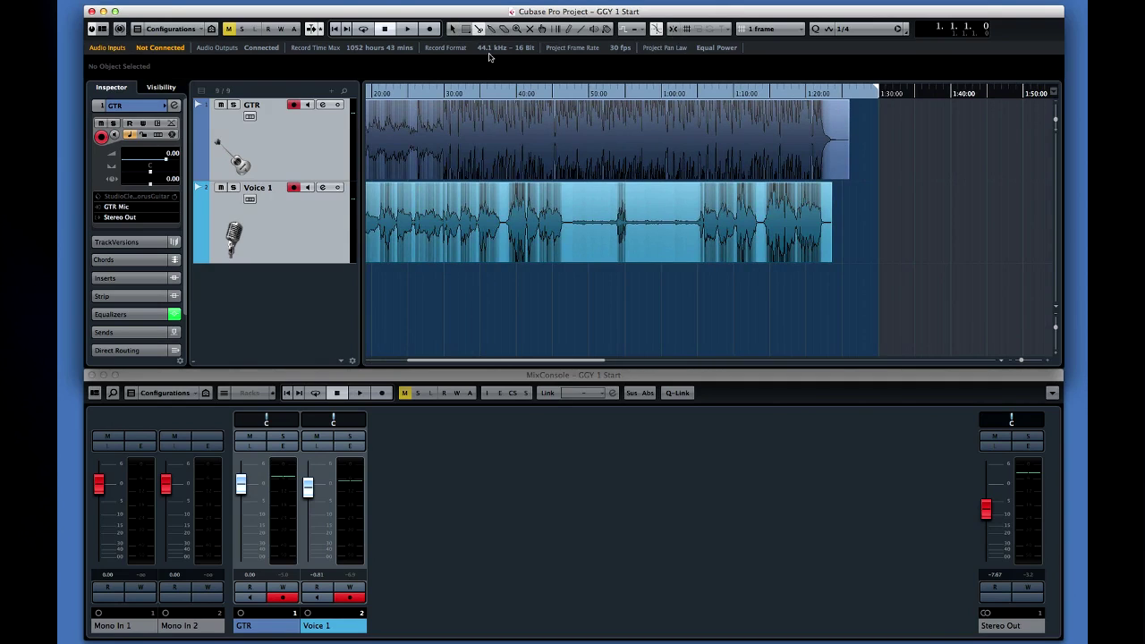
- Split the Voice 1_21 vocal at the start and end of the talking section
click(605, 233)
click(641, 234)
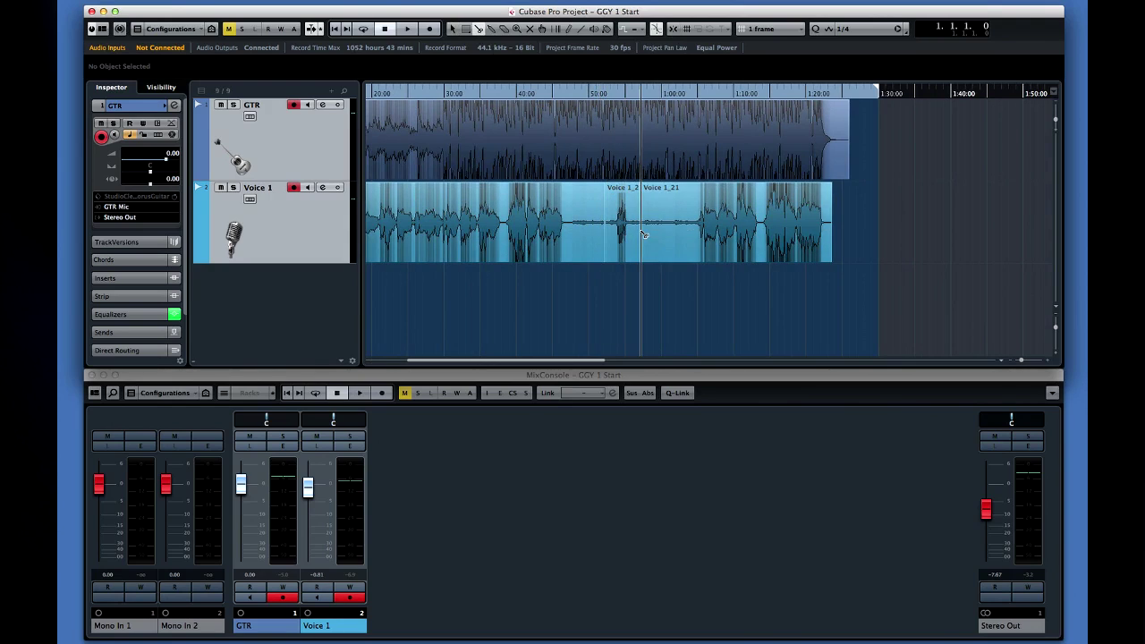
scroll(633, 247, left, 5)
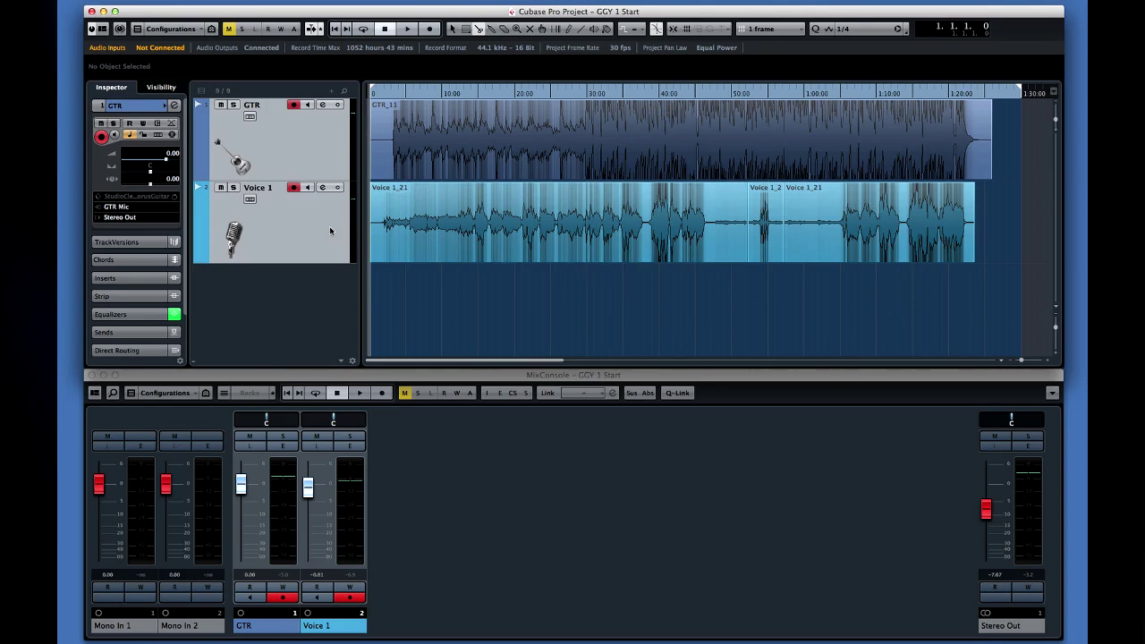
- Split off and delete the chatter before the singing starts
key(h)
key(h)
key(h)
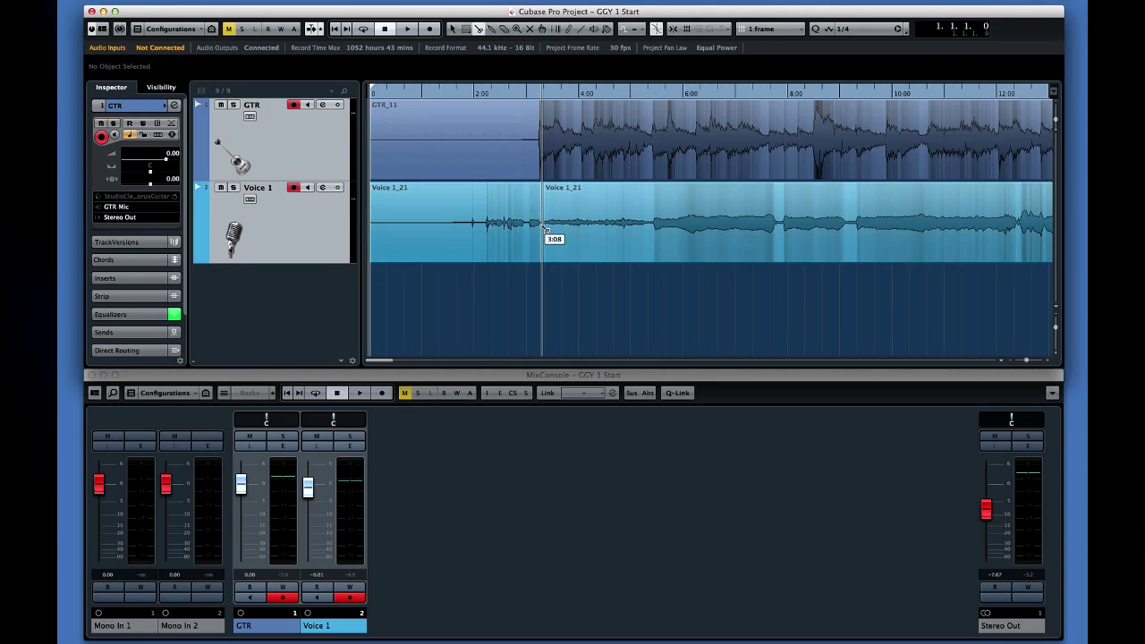
click(449, 215)
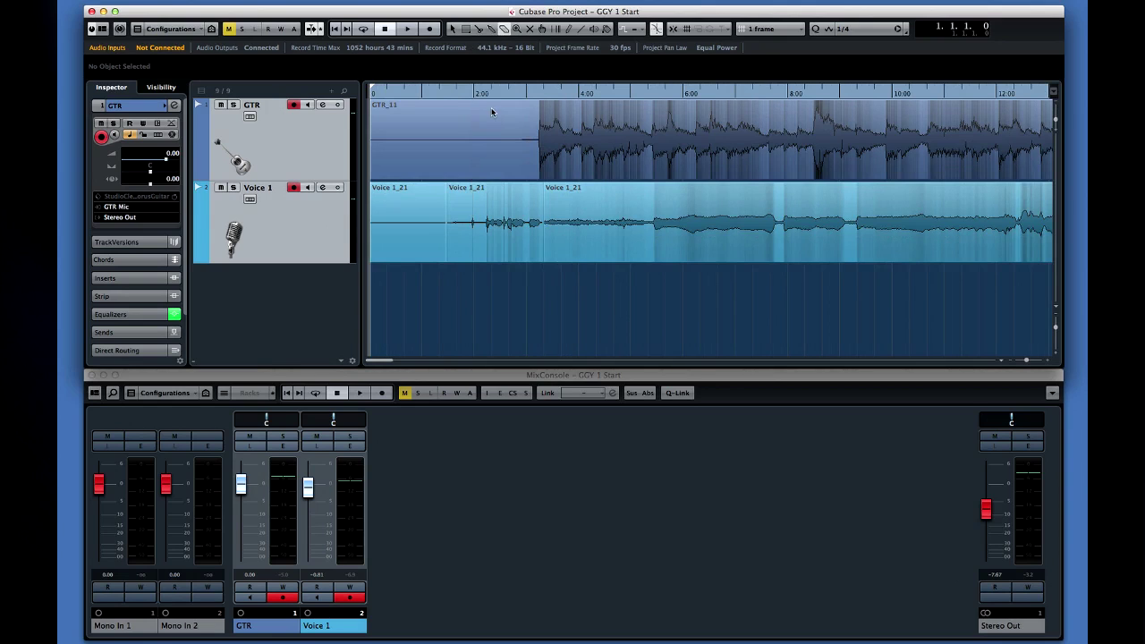
click(492, 221)
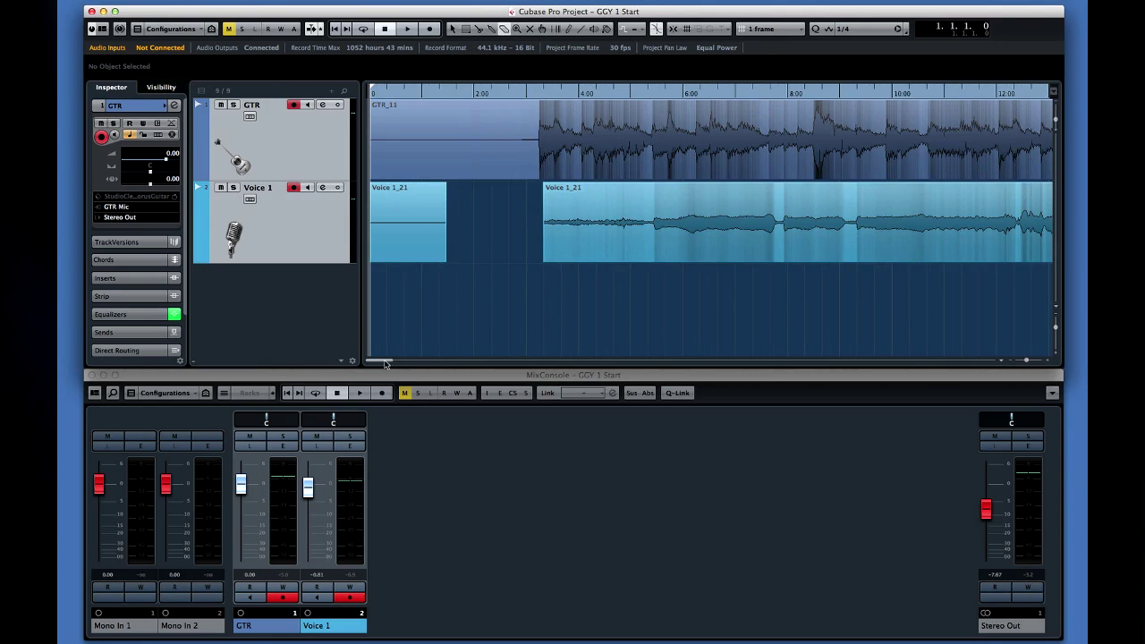
drag(385, 362, 484, 367)
- Delete the laughter event from Voice 1_21 and play back the trimmed vocal from before the edit
click(690, 245)
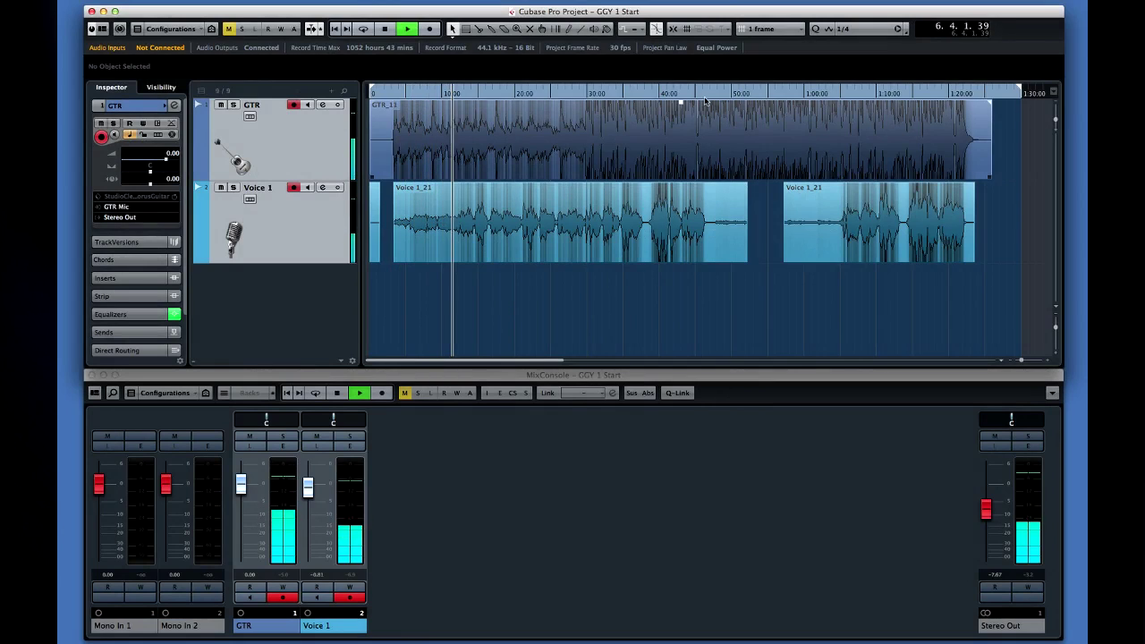
click(735, 92)
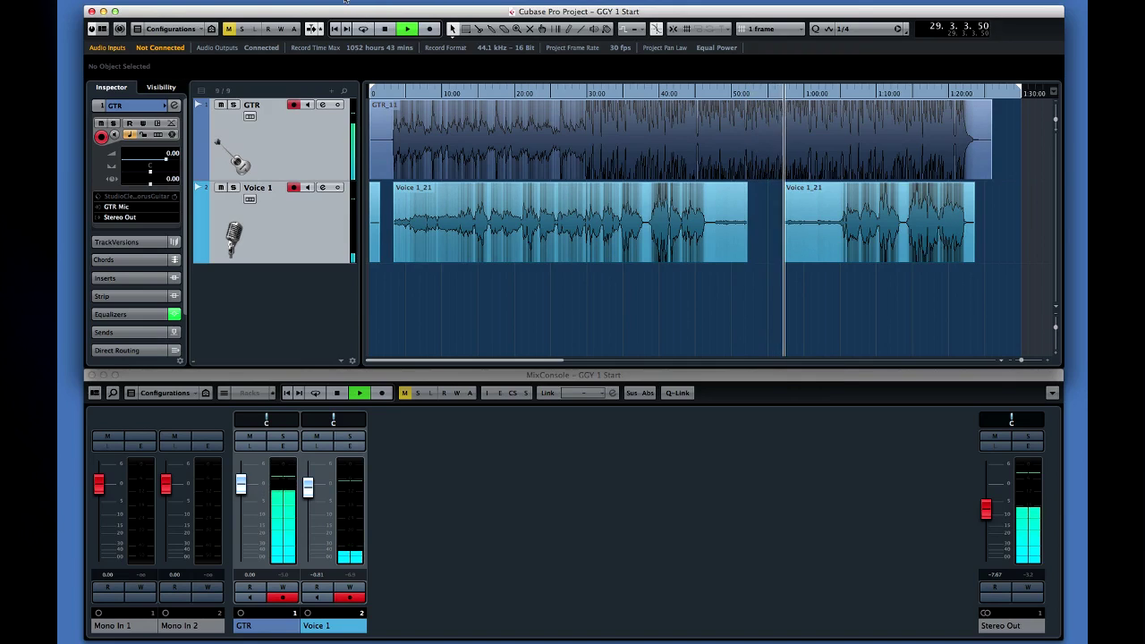
click(385, 29)
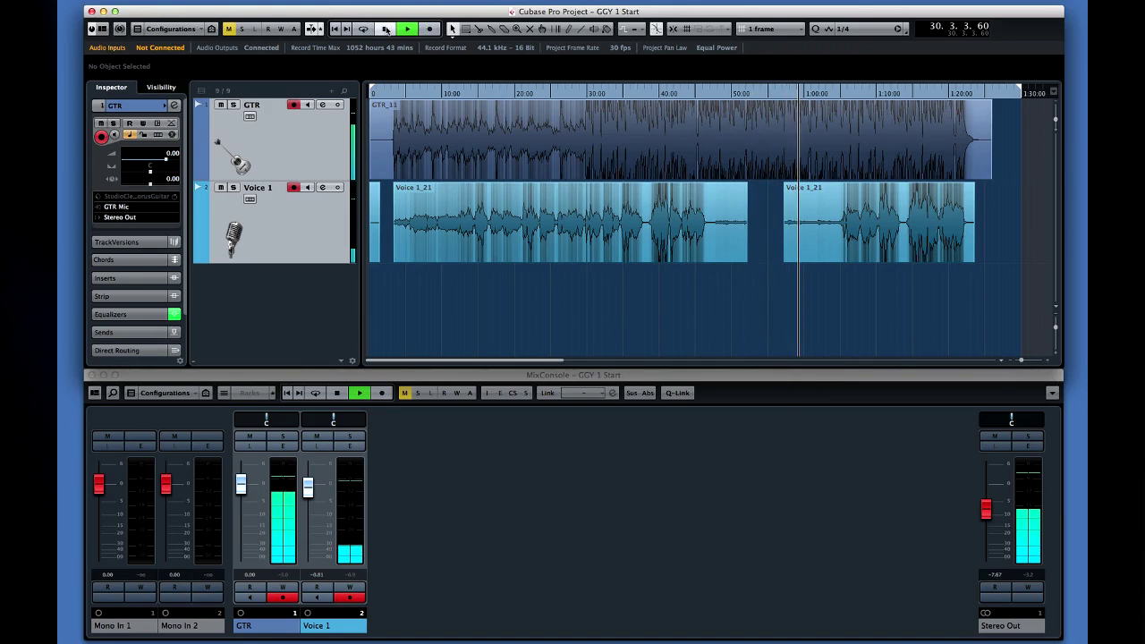